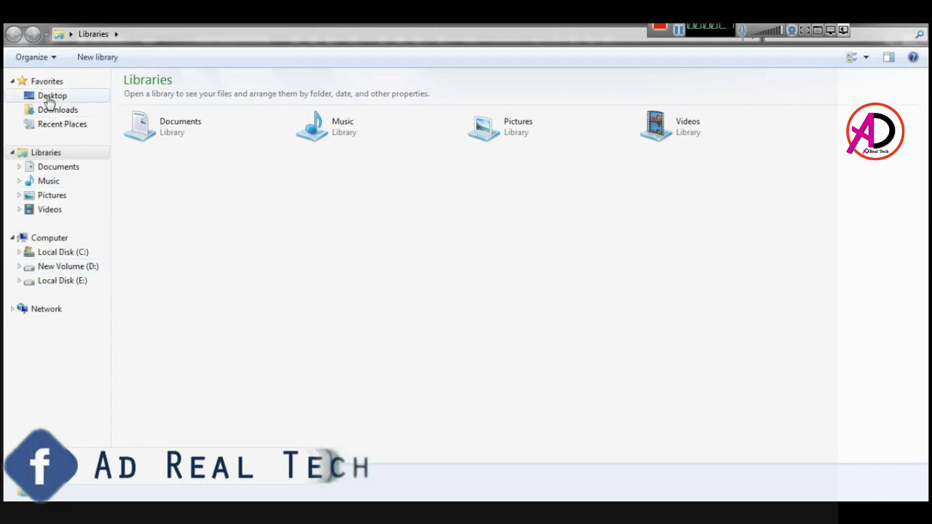
Place the Love-and-Wedding-The-Pearl-Resort_compressed image from the desktop's New folder into the Photoshop document, aligned with the canvas's upper-left corner.
left_click(47, 97)
double_click(164, 209)
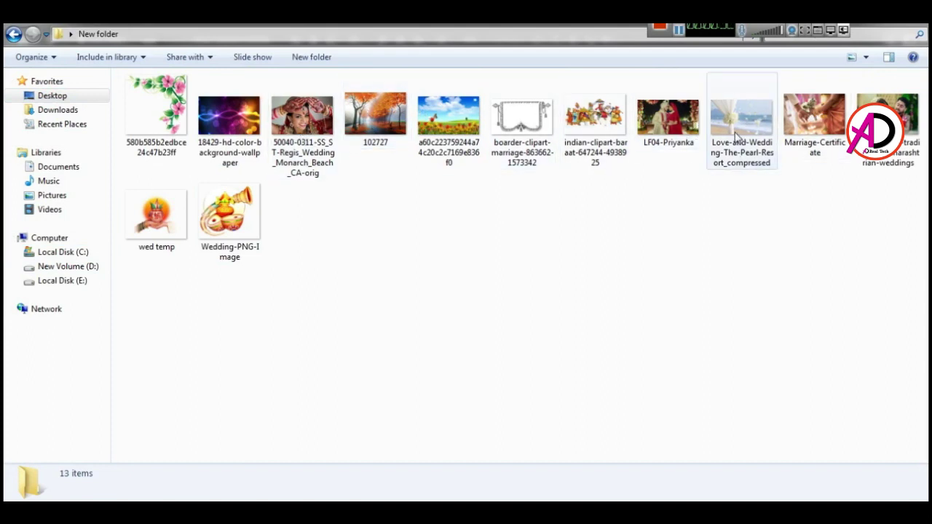
left_click_drag(736, 137, 364, 272)
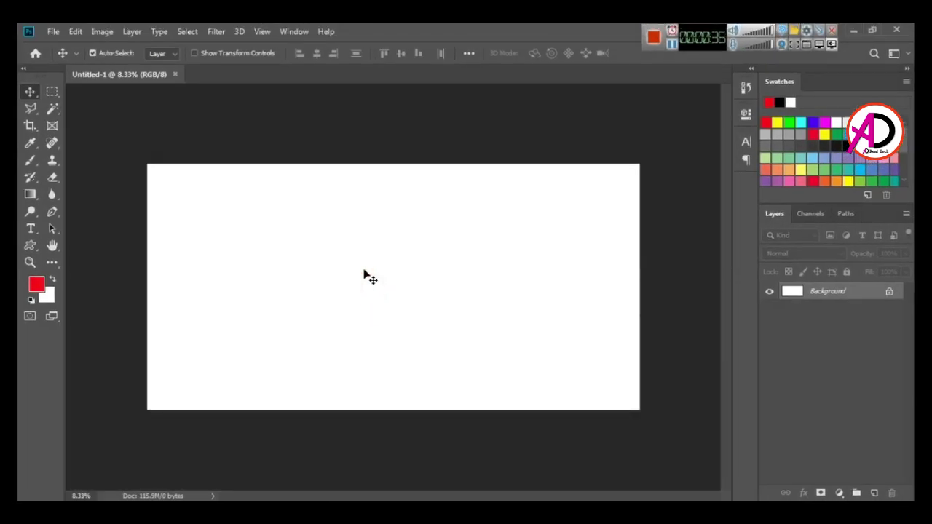
left_click_drag(459, 271, 364, 224)
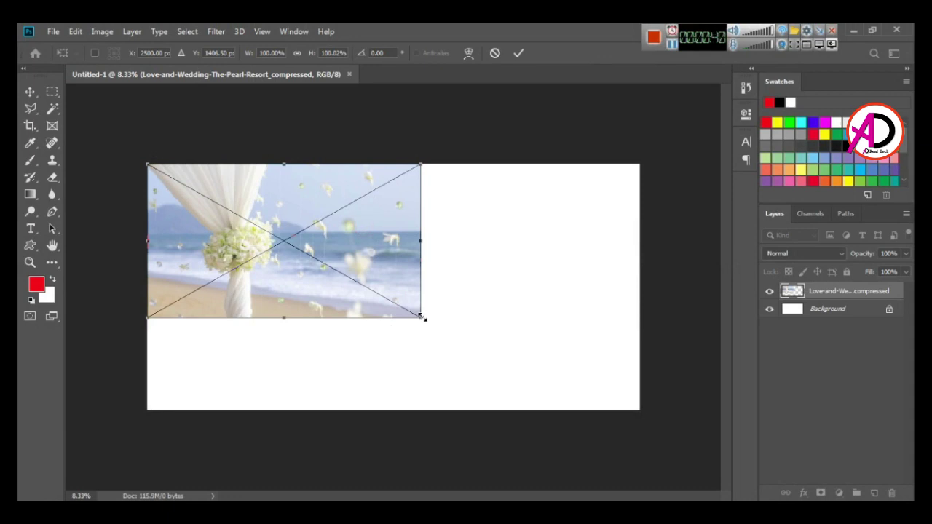
Scale the placed beach wedding image to about 181% so it covers the whole canvas.
left_click_drag(421, 318, 664, 408)
mouse_move(549, 351)
left_mouse_down()
mouse_move(524, 343)
mouse_move(546, 347)
left_mouse_up()
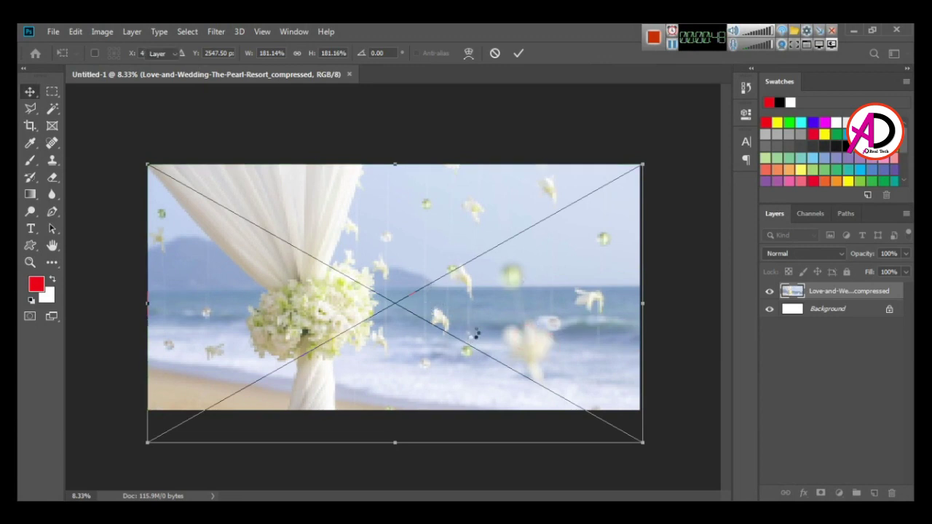
key("Return")
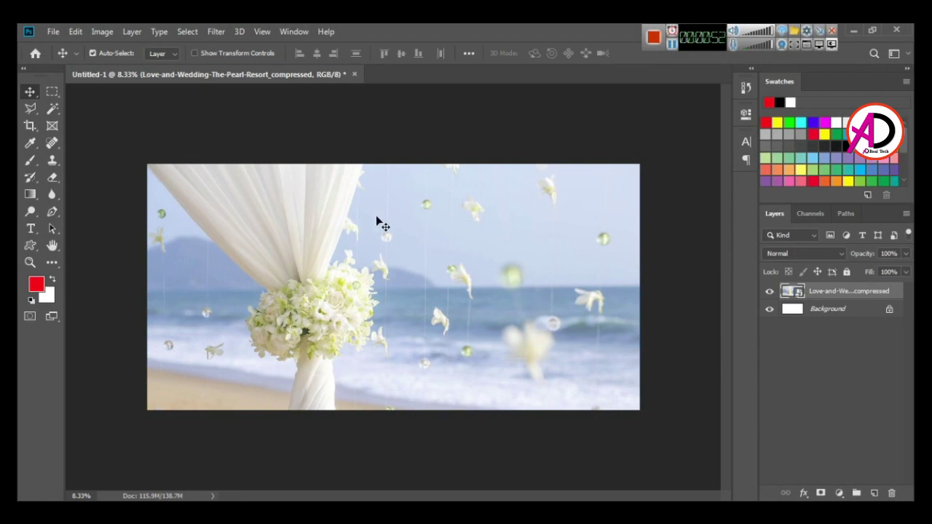
left_click(211, 32)
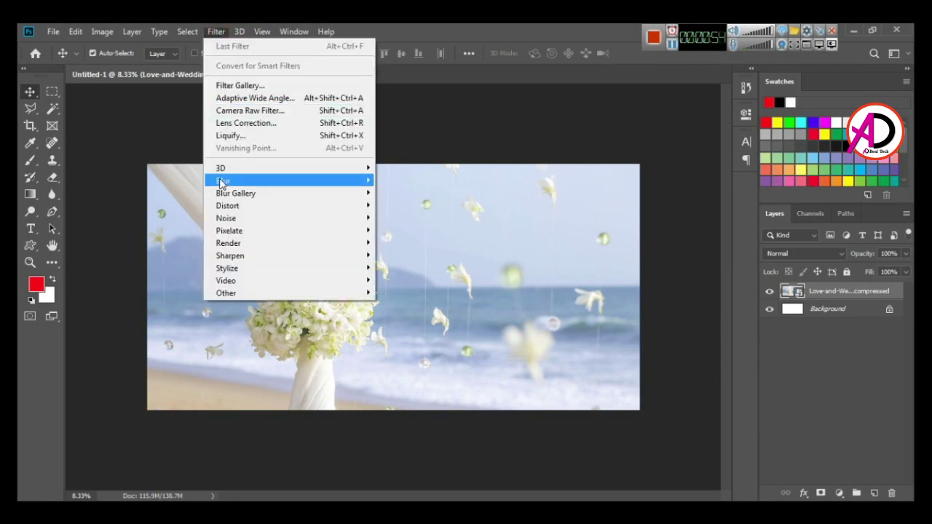
mouse_move(238, 182)
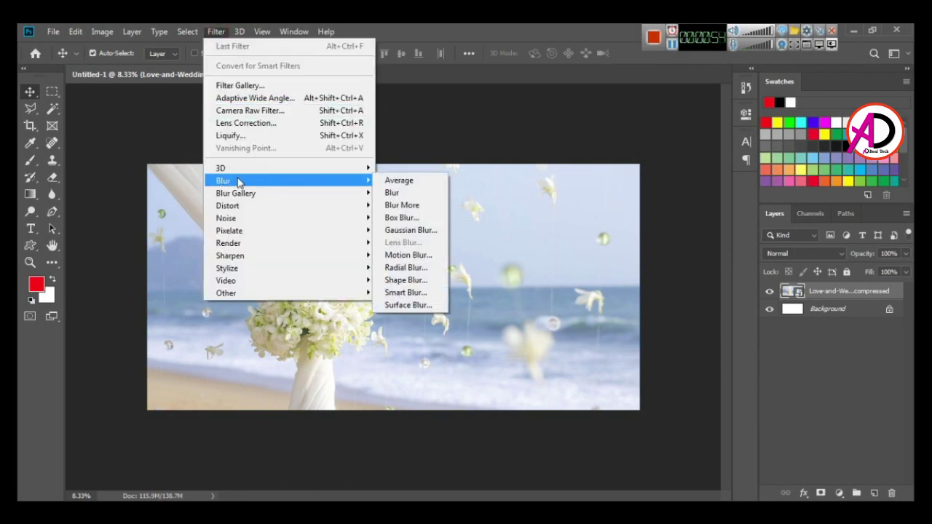
left_click(423, 191)
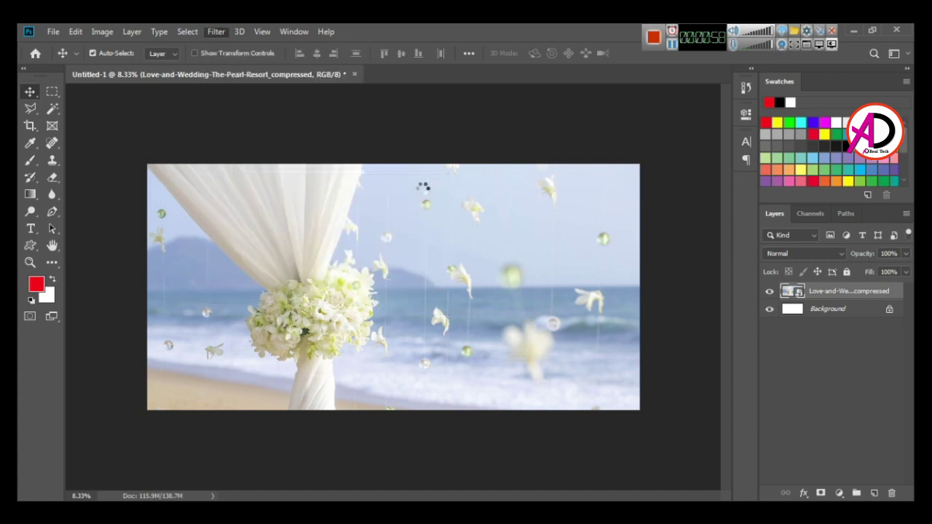
key("ctrl+z")
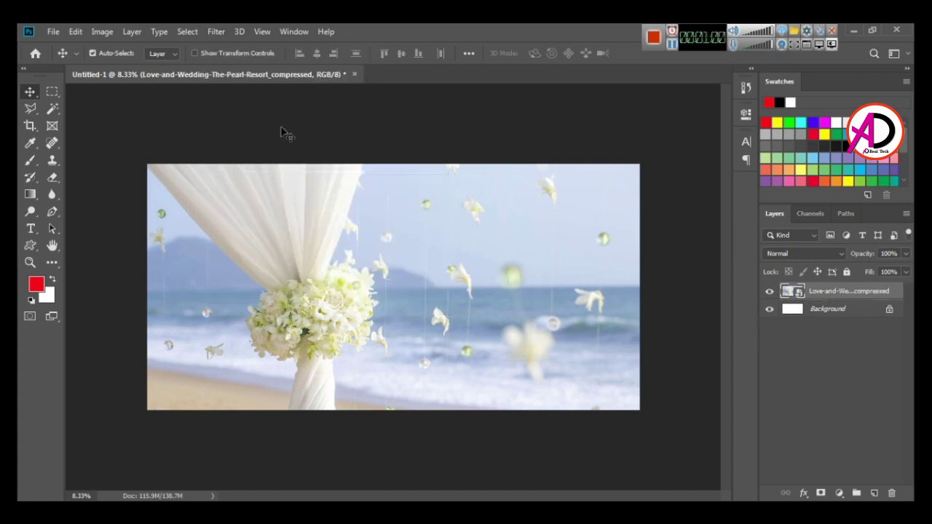
Apply a strong Gaussian Blur to the beach wedding image, checking the effect on the flower bouquet at 13% preview zoom.
left_click(221, 32)
mouse_move(244, 187)
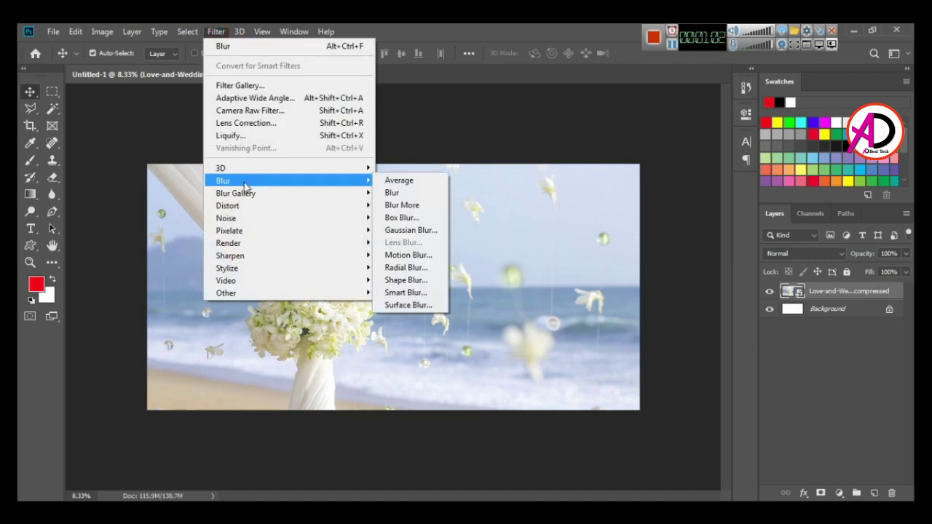
left_click(428, 230)
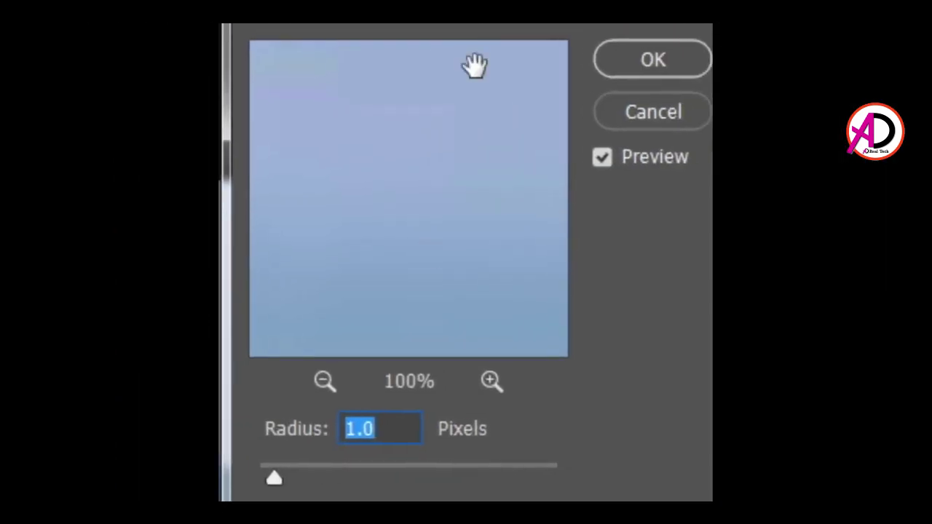
left_click(325, 381)
left_click(325, 381)
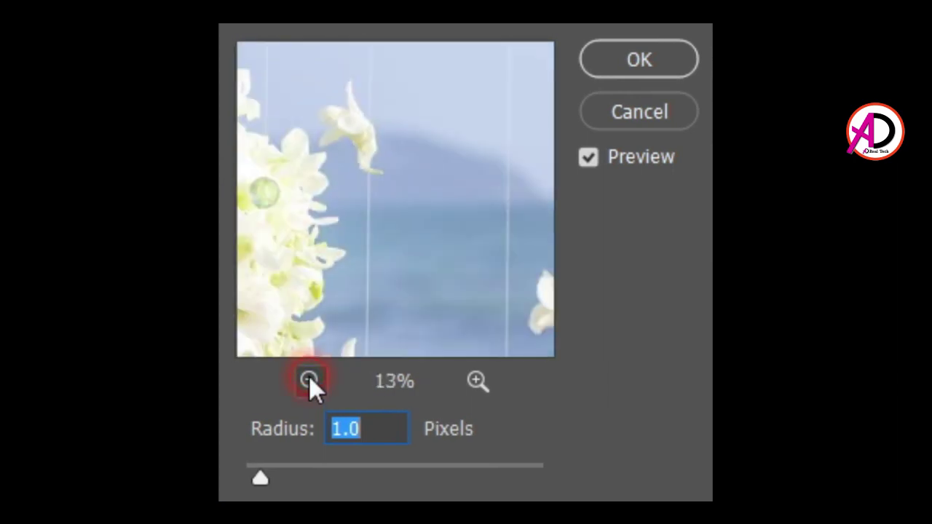
left_click_drag(356, 223, 444, 208)
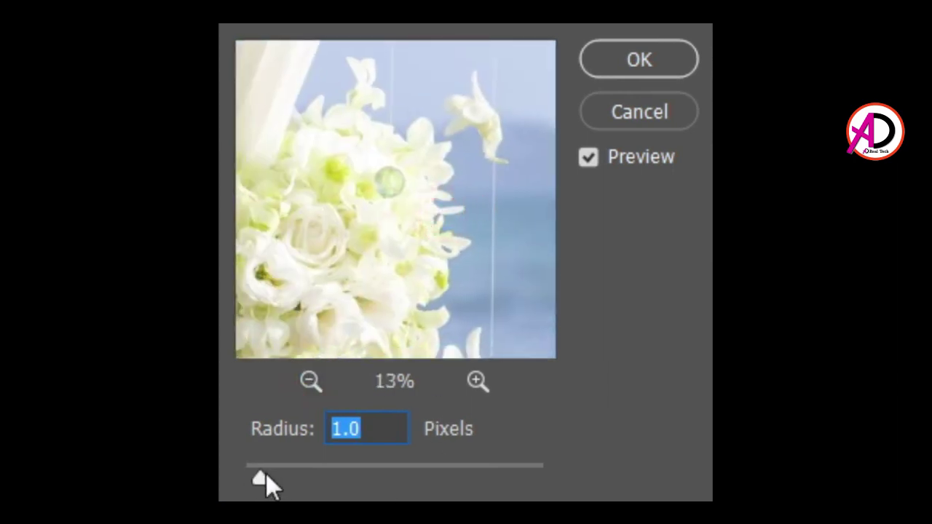
mouse_move(266, 473)
left_mouse_down()
mouse_move(496, 466)
mouse_move(444, 480)
mouse_move(445, 471)
left_mouse_up()
left_click(614, 64)
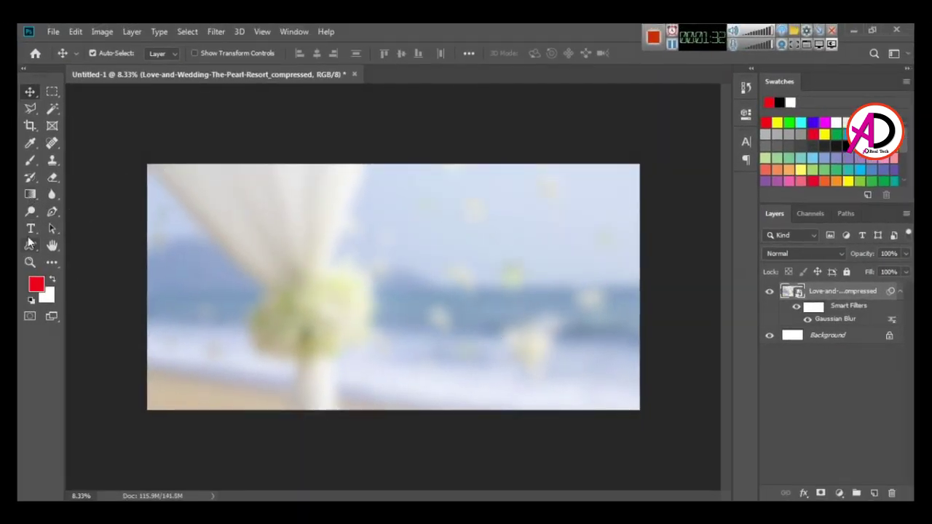
Draw a film-strip custom shape about 7896 by 2544 px across the middle of the blurred background.
right_click(30, 248)
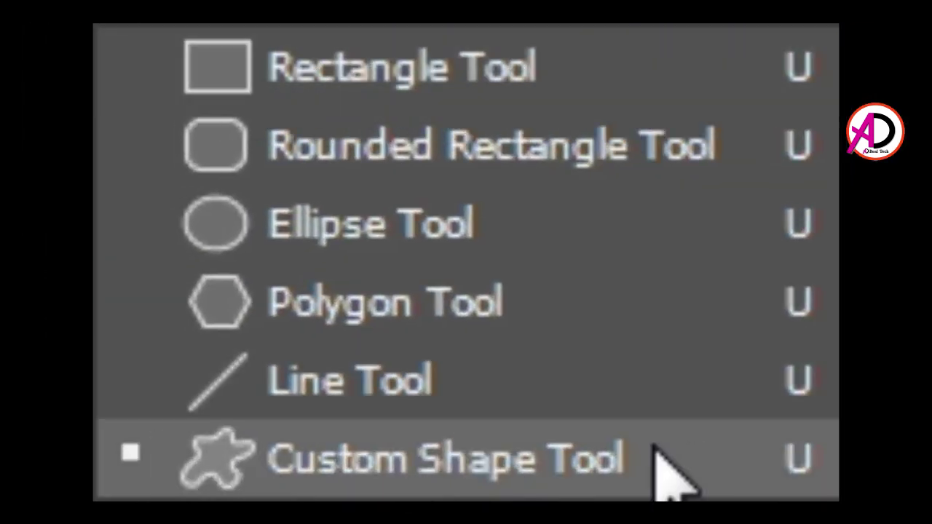
left_click(562, 472)
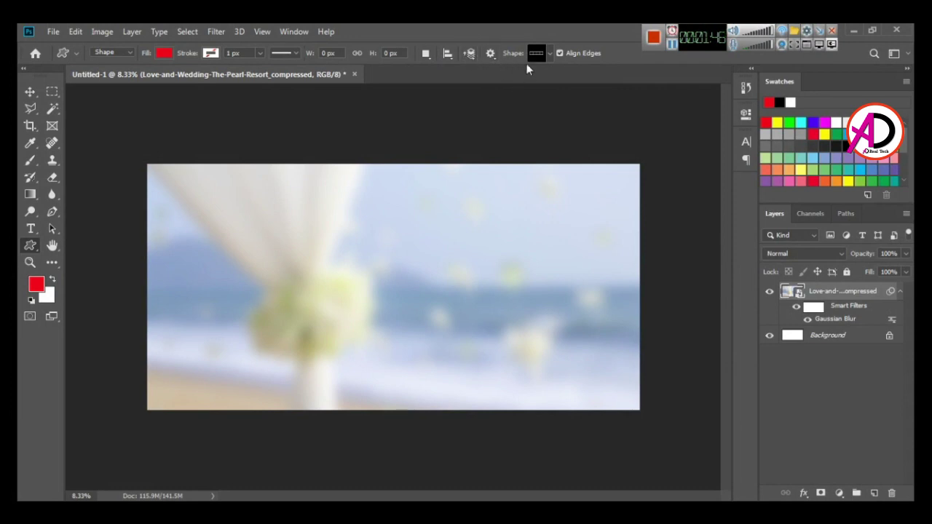
left_click(549, 53)
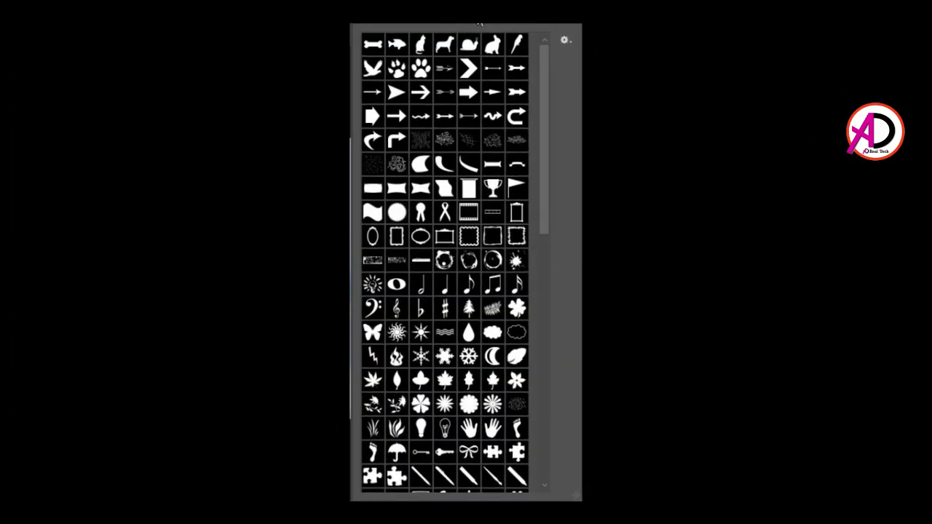
left_click_drag(545, 179, 547, 206)
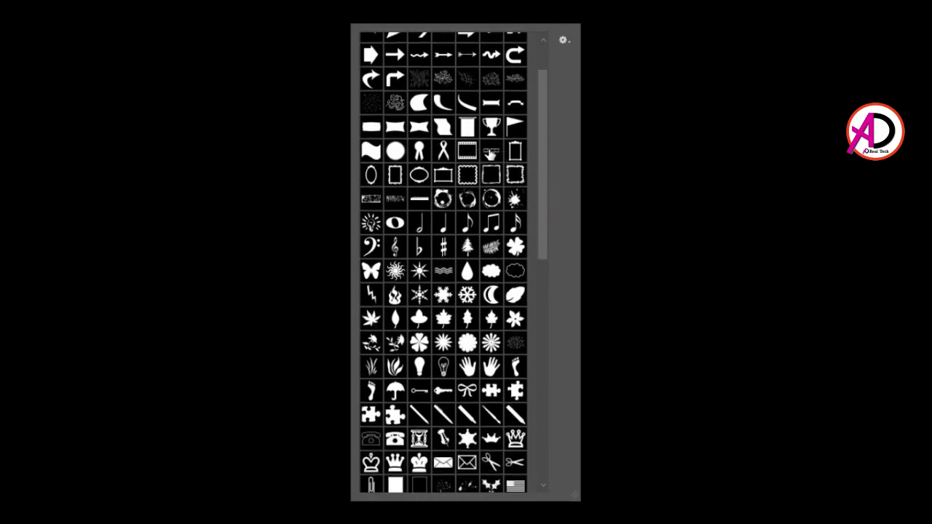
left_click(491, 153)
key("Return")
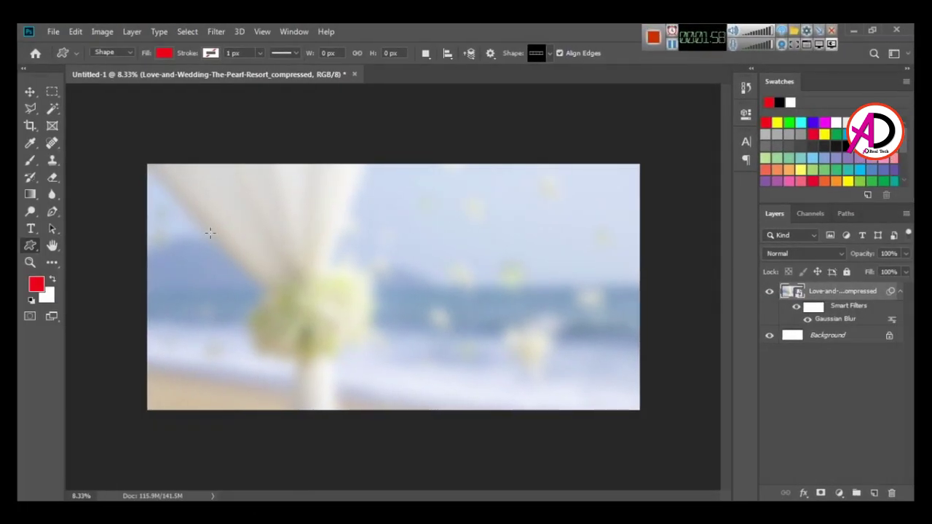
left_click_drag(194, 208, 618, 340)
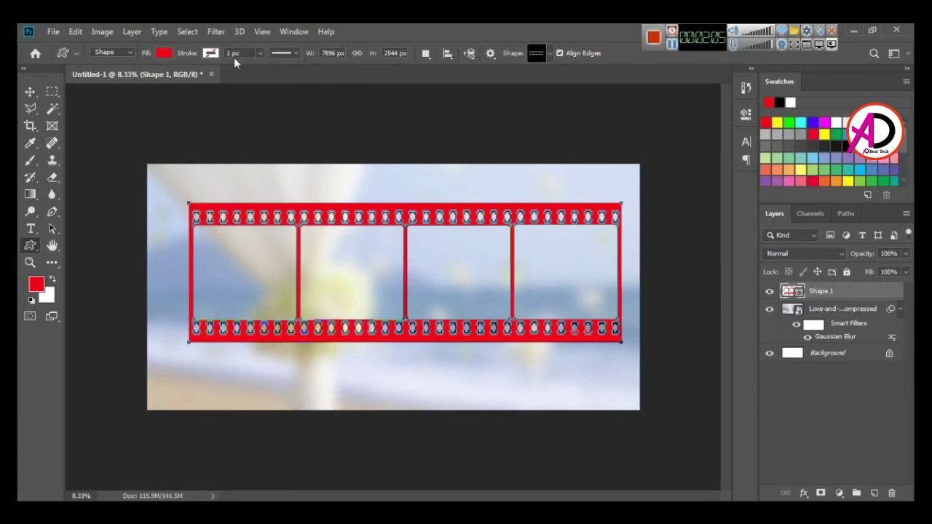
Try white, light grey, red and black as the film strip's fill colour.
left_click(165, 54)
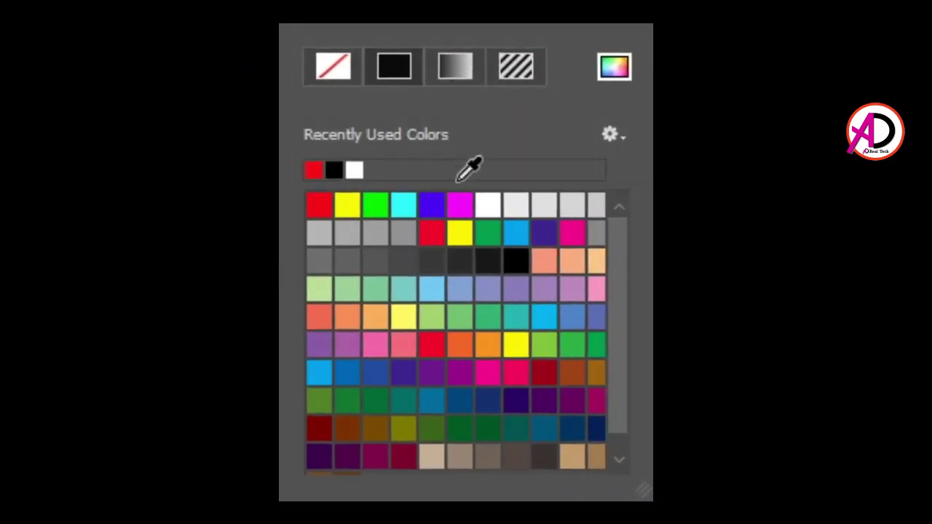
left_click(487, 205)
left_click(560, 205)
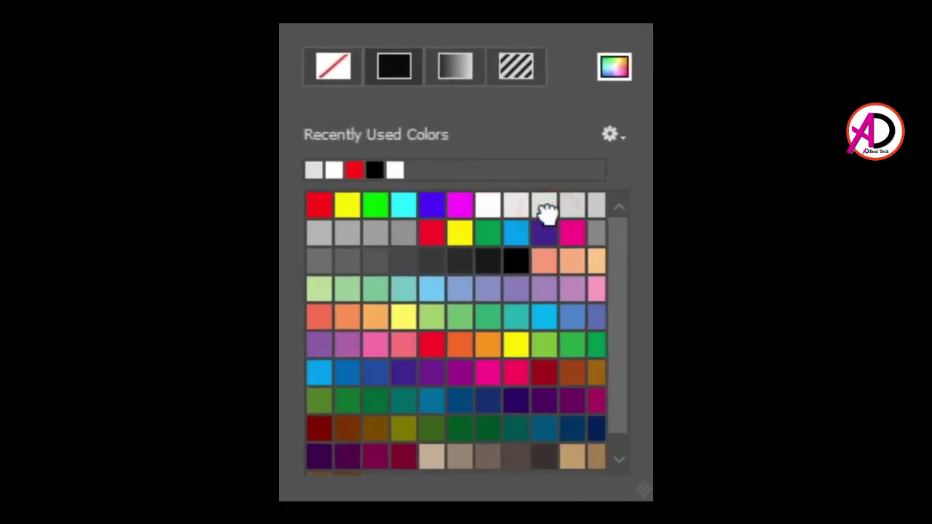
left_click(488, 204)
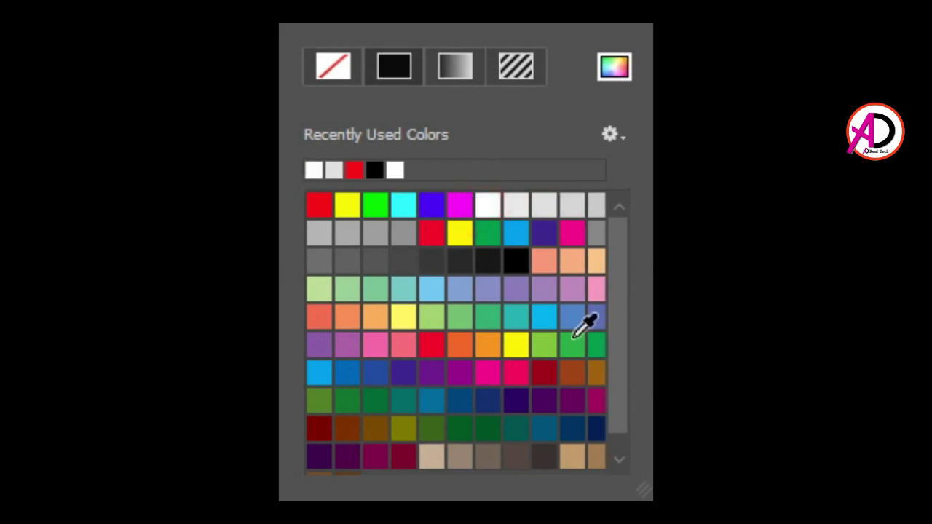
left_click(318, 205)
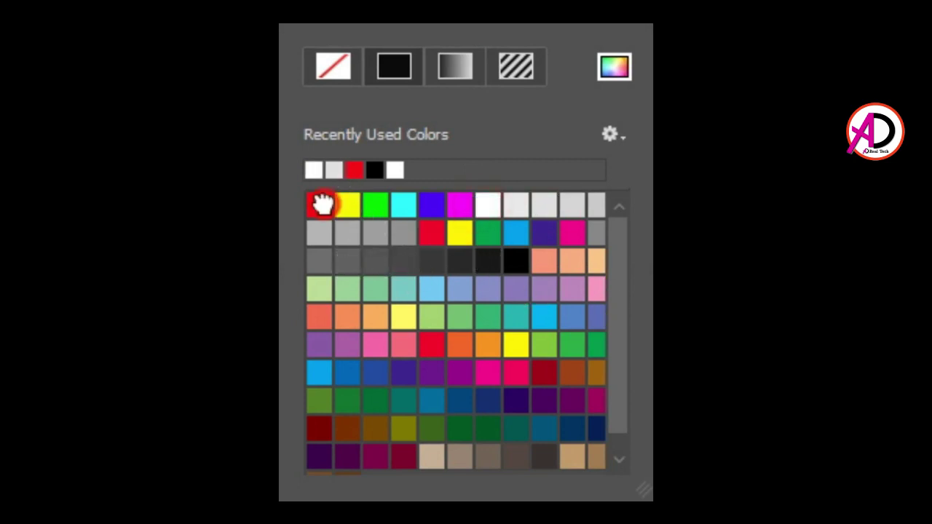
left_click(515, 259)
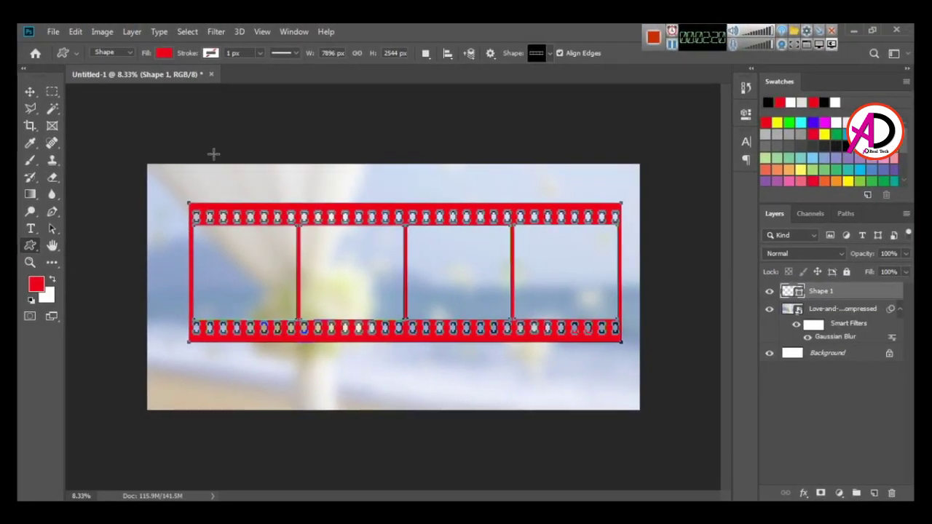
Fill the film-strip shape with black and move it slightly down and left toward the canvas centre.
left_click(165, 53)
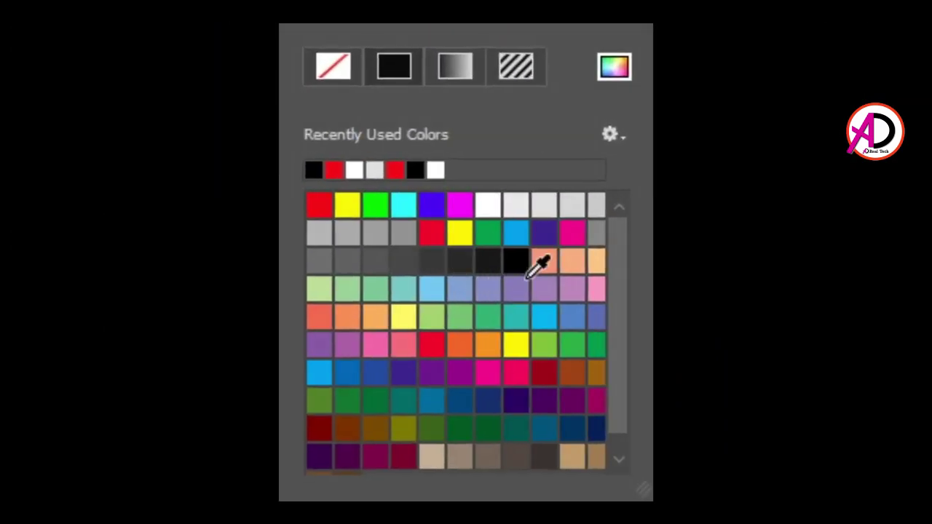
left_click(517, 260)
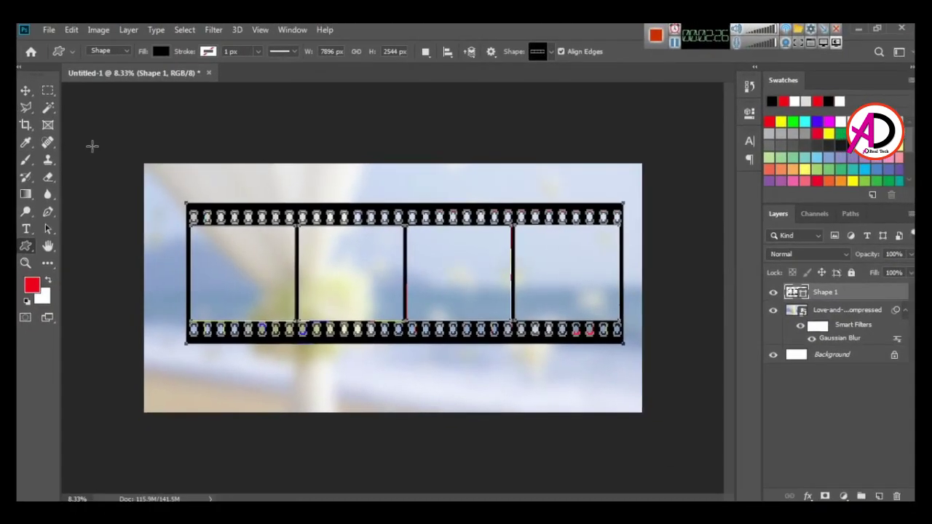
left_click(26, 91)
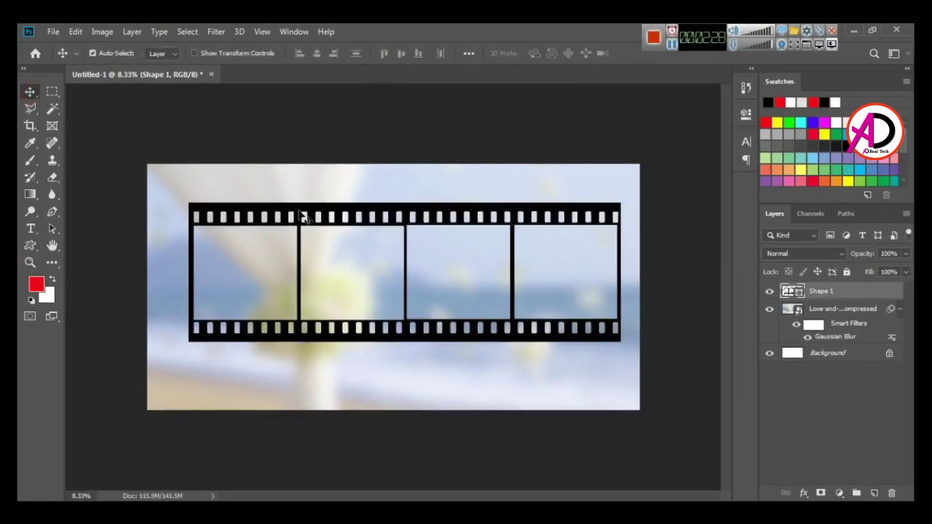
left_click_drag(301, 215, 292, 237)
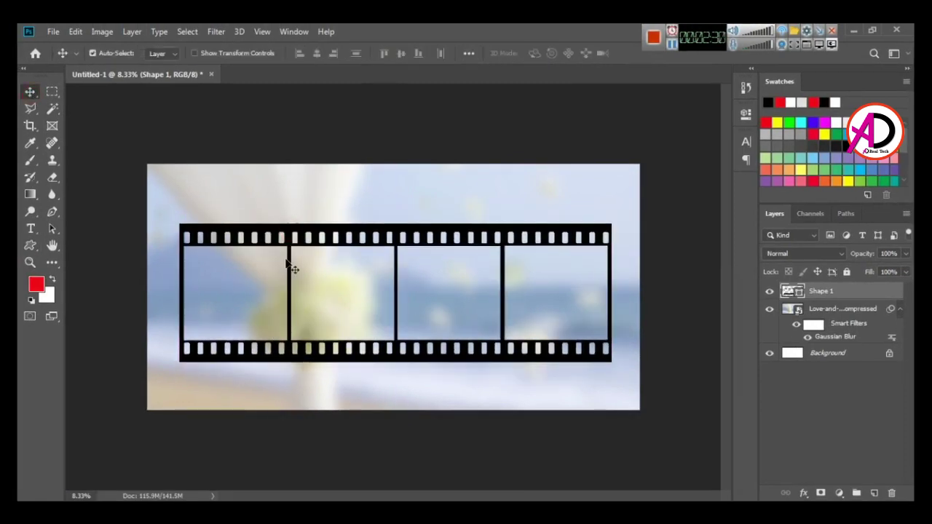
left_click(76, 32)
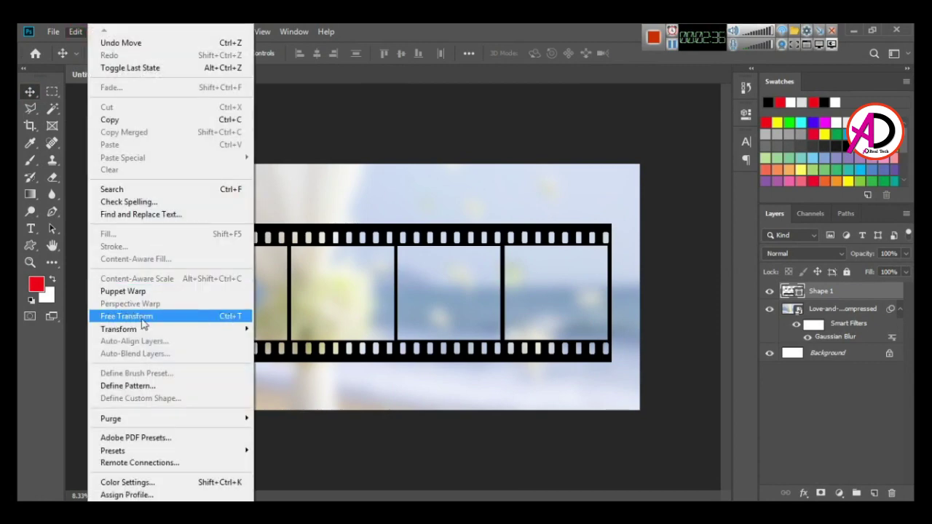
left_click(205, 321)
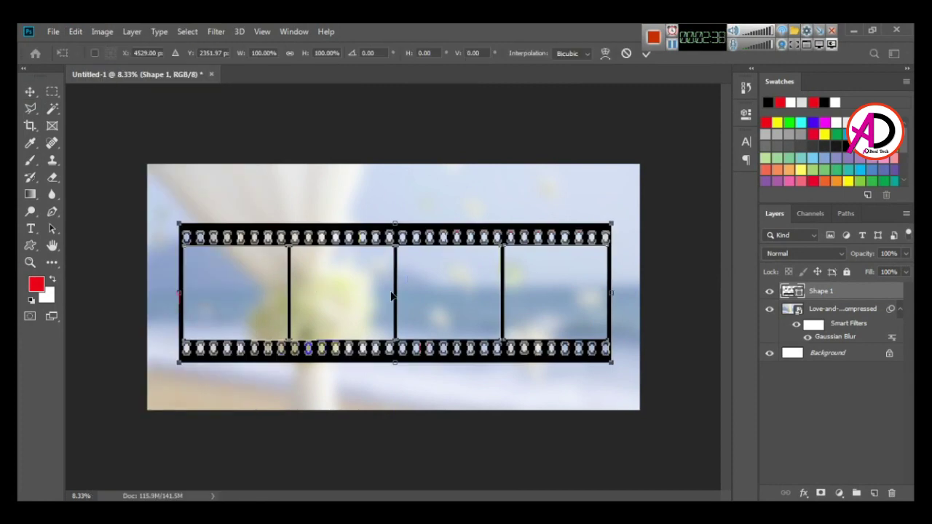
left_click(603, 53)
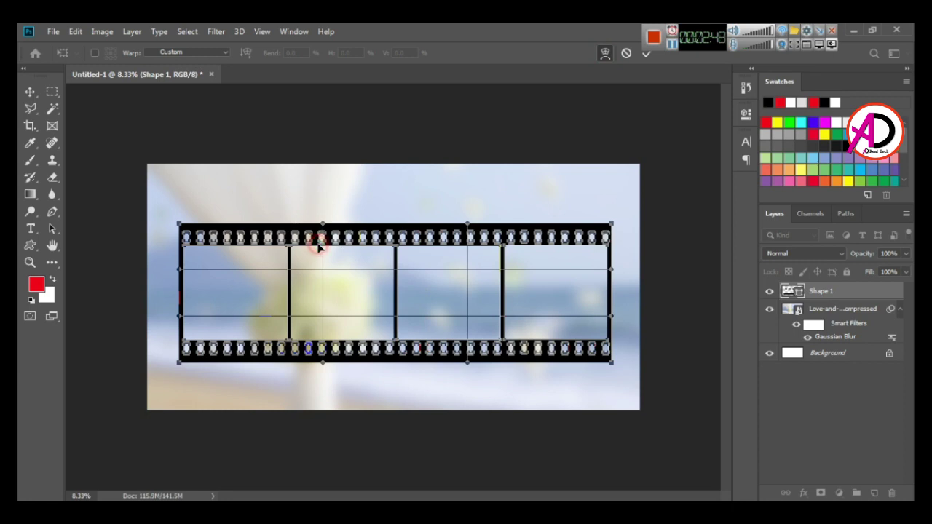
key("Return")
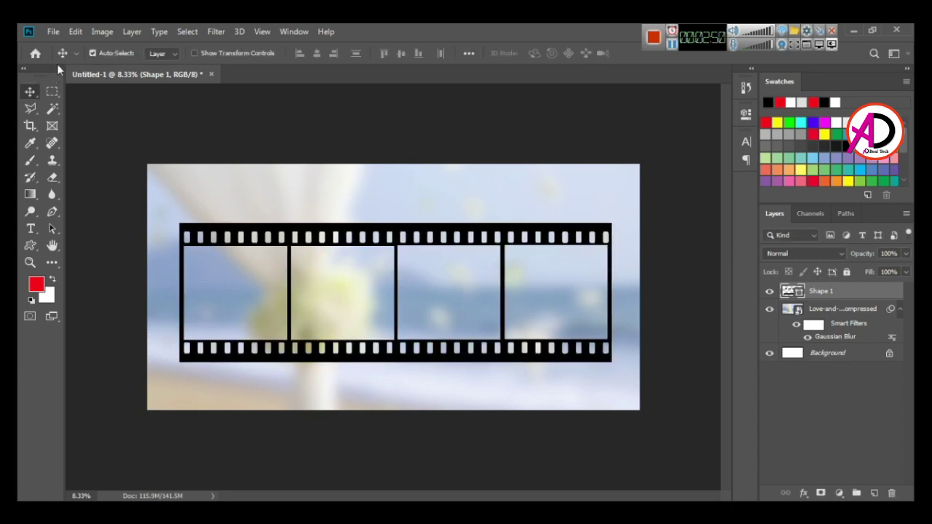
Apply the Flag warp preset to the black film-strip shape with Free Transform.
left_click(77, 31)
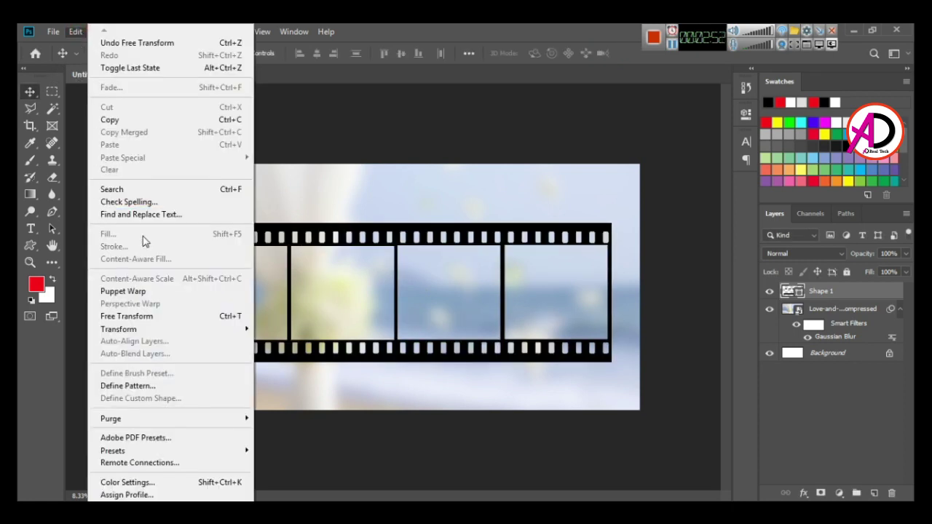
left_click(156, 316)
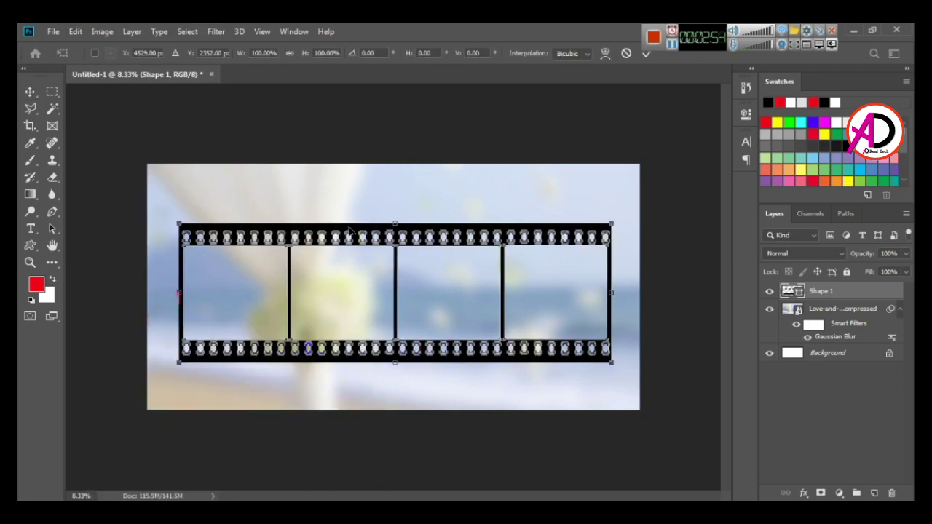
left_click(605, 55)
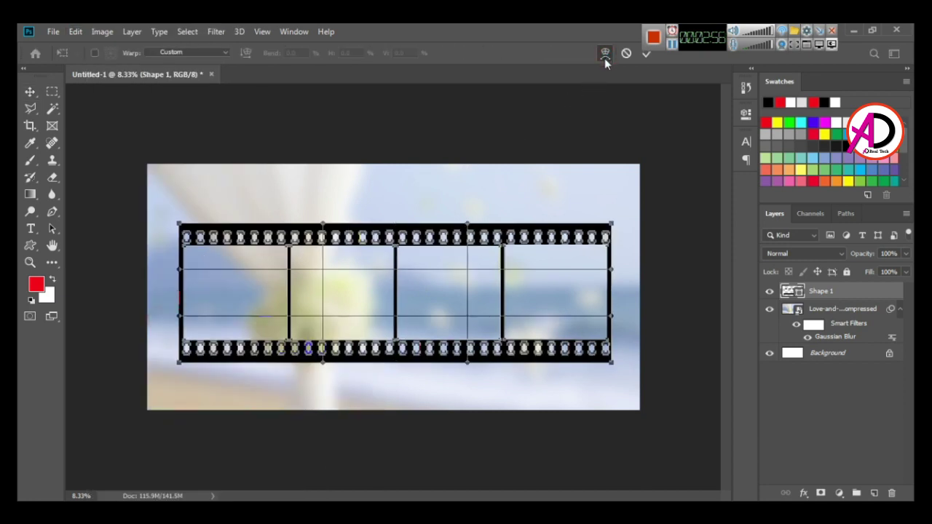
left_click(222, 53)
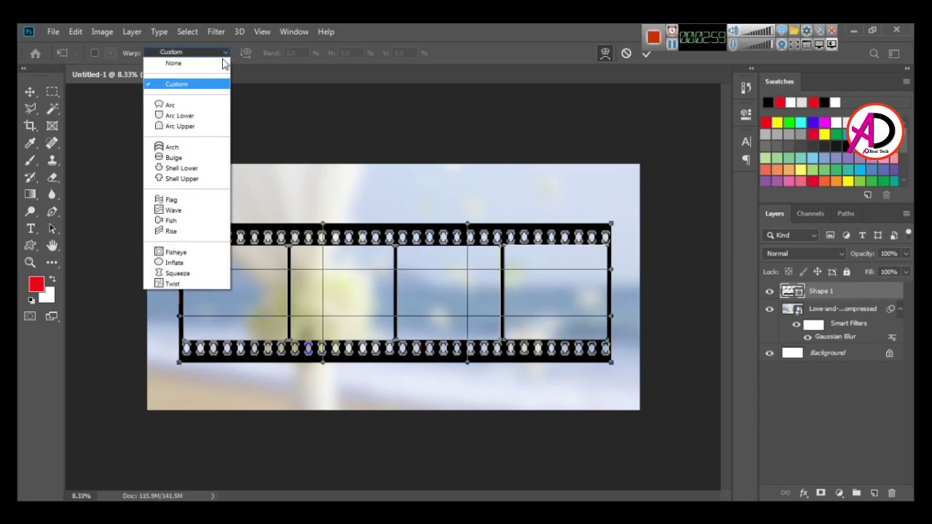
left_click(183, 203)
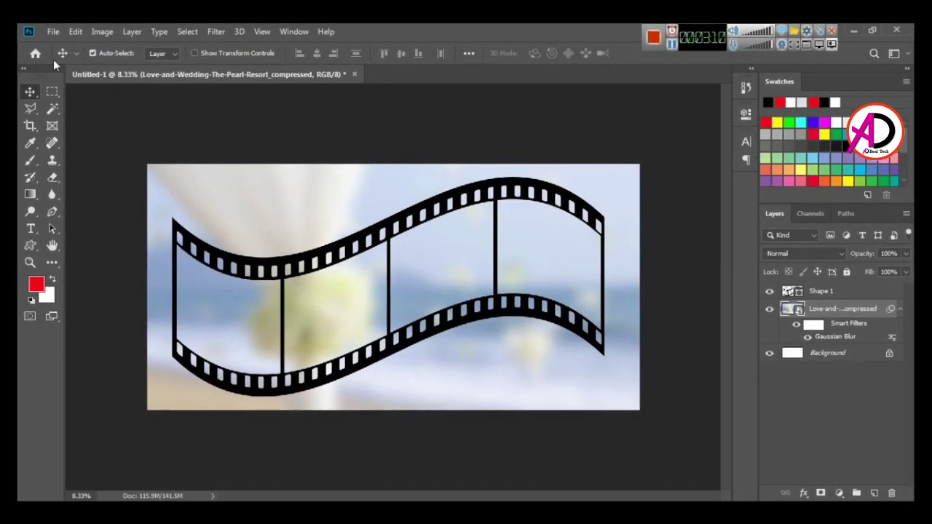
left_click(77, 31)
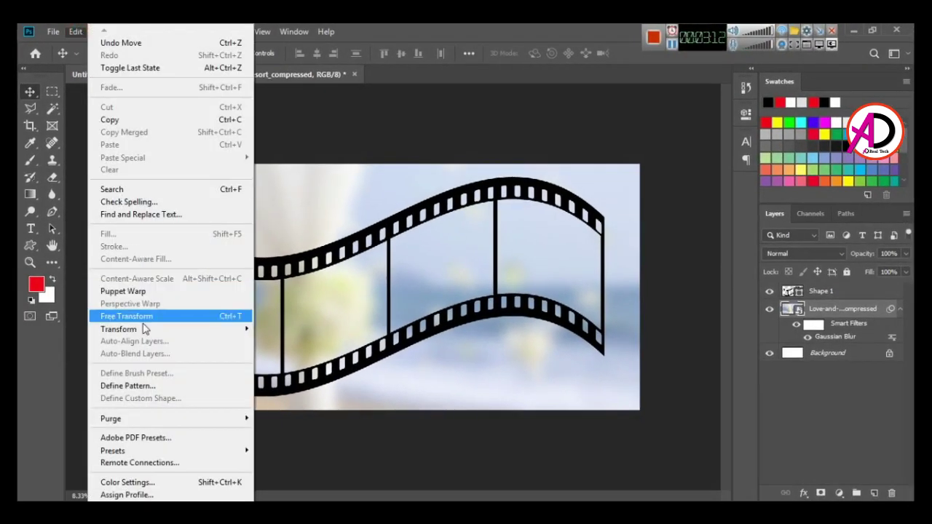
left_click(165, 316)
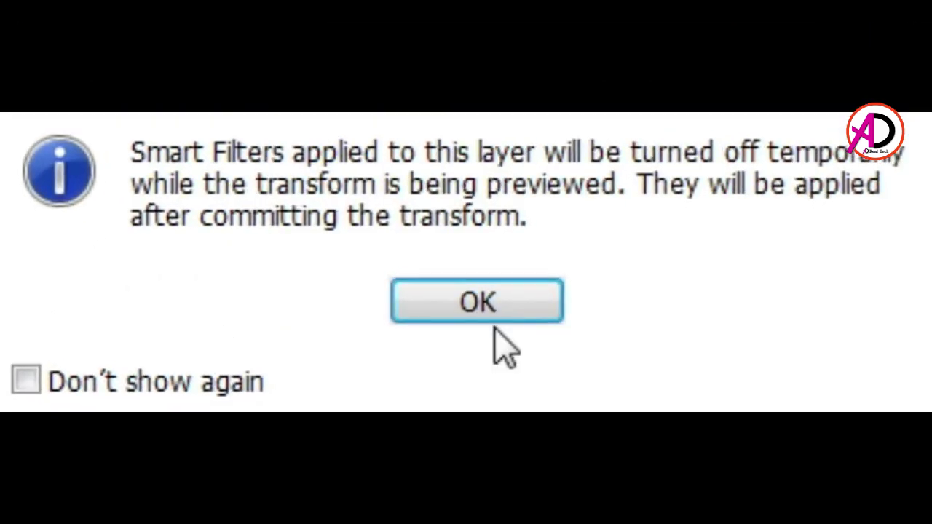
left_click(477, 282)
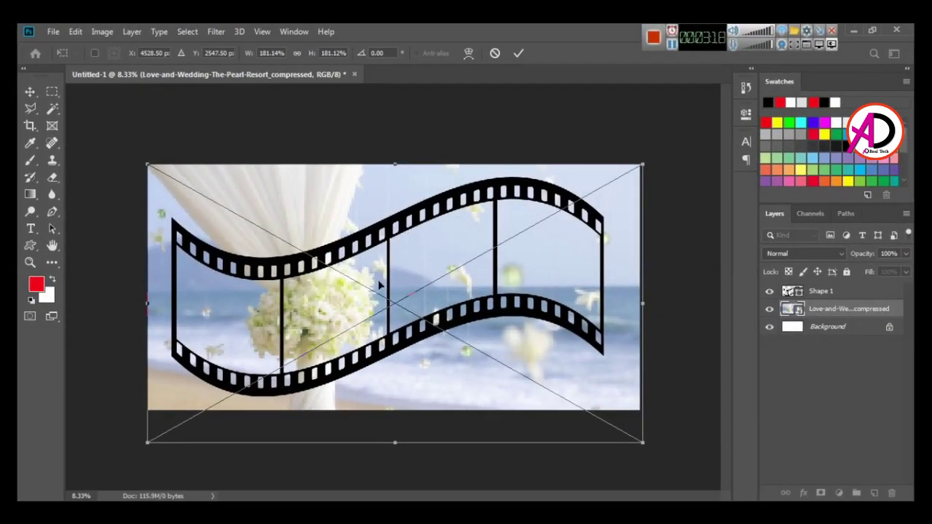
key("Return")
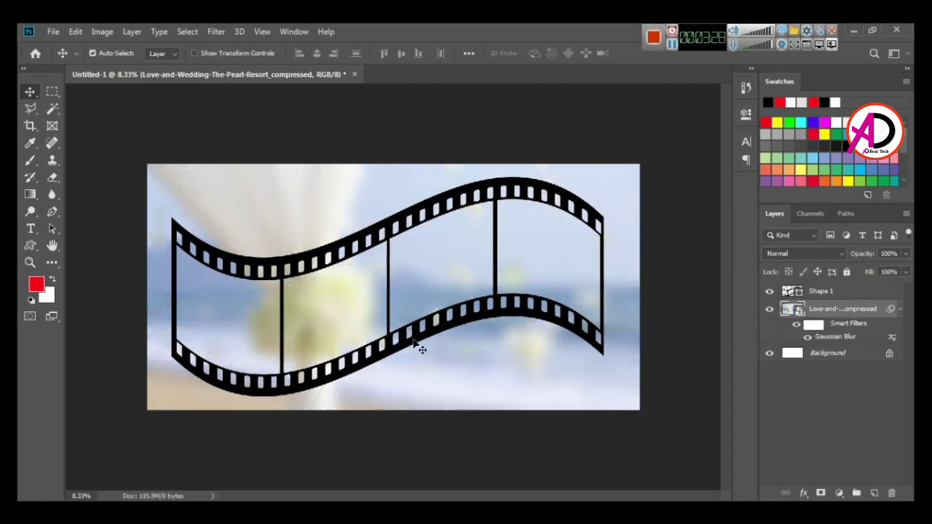
Centre the film strip on the canvas and custom-warp its left end, pulling the upper corner inward and the lower corner slightly outward.
mouse_move(413, 343)
left_mouse_down()
mouse_move(416, 323)
mouse_move(418, 352)
mouse_move(392, 354)
mouse_move(400, 352)
left_mouse_up()
left_click(394, 351, "ctrl")
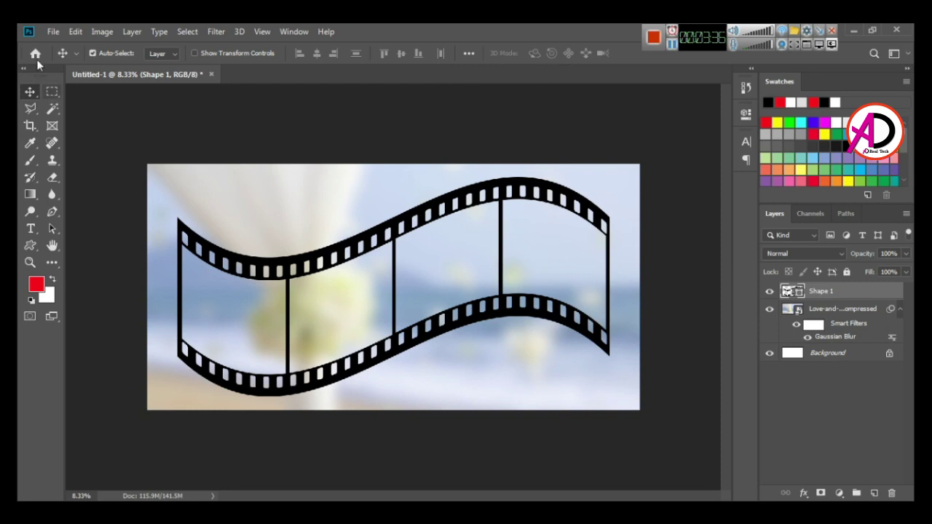
left_click(75, 33)
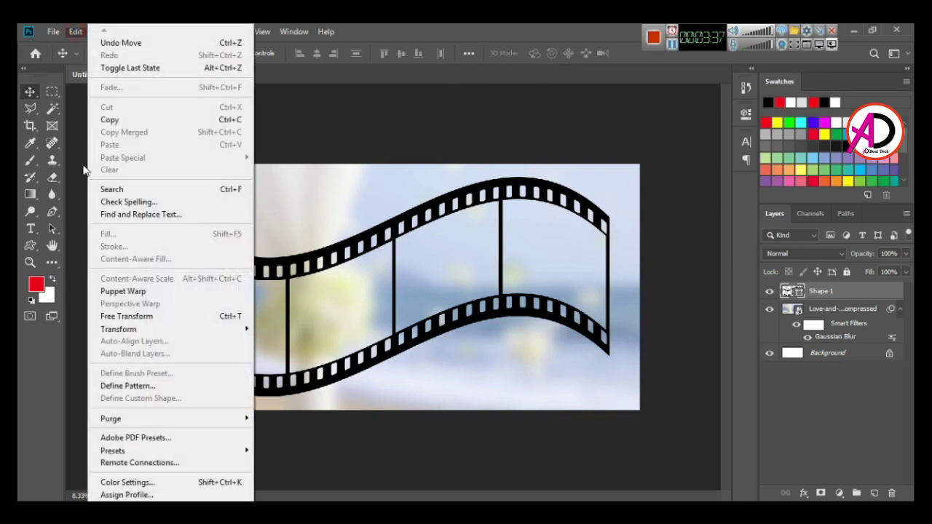
left_click(147, 321)
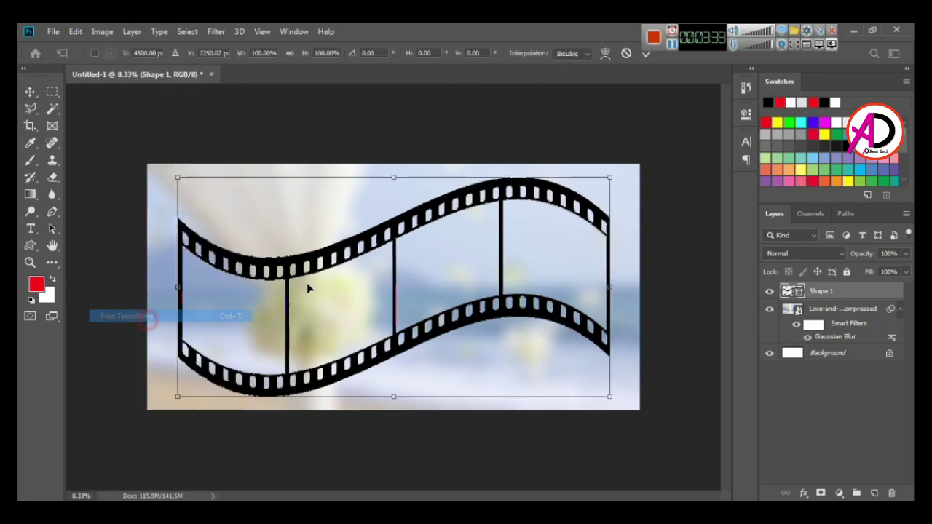
left_click(605, 54)
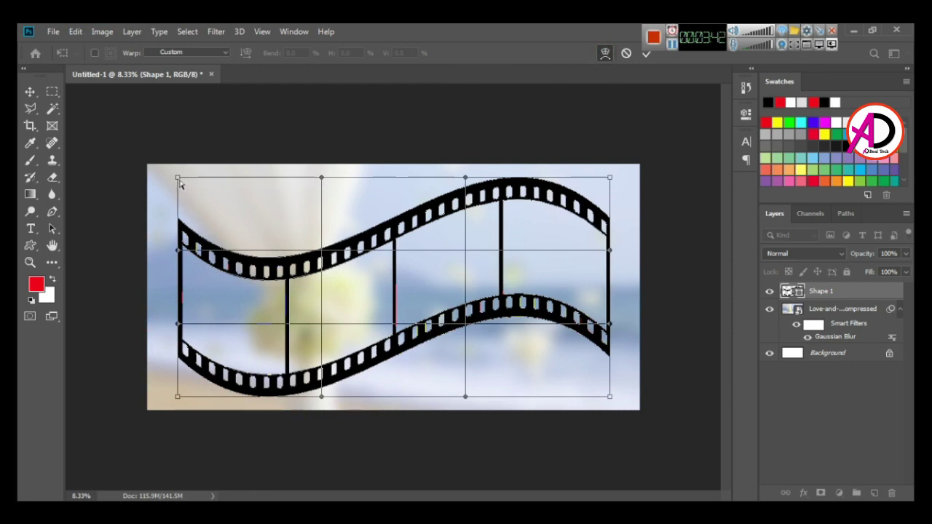
left_click_drag(181, 185, 223, 213)
left_click_drag(232, 223, 238, 251)
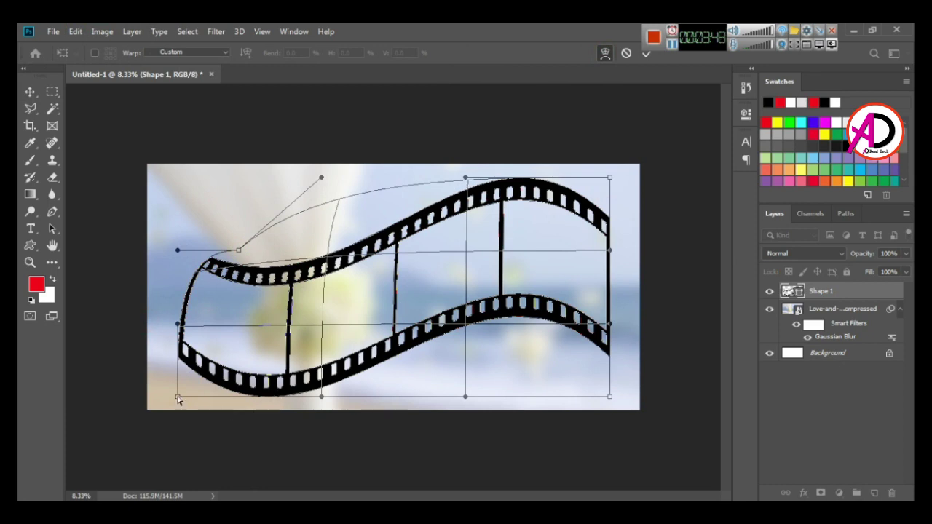
left_click_drag(178, 399, 161, 375)
Pull both right corners of the film strip's warp inward, shift the left curve handles further left, and apply the warp.
left_click_drag(609, 179, 564, 233)
left_click_drag(465, 178, 462, 196)
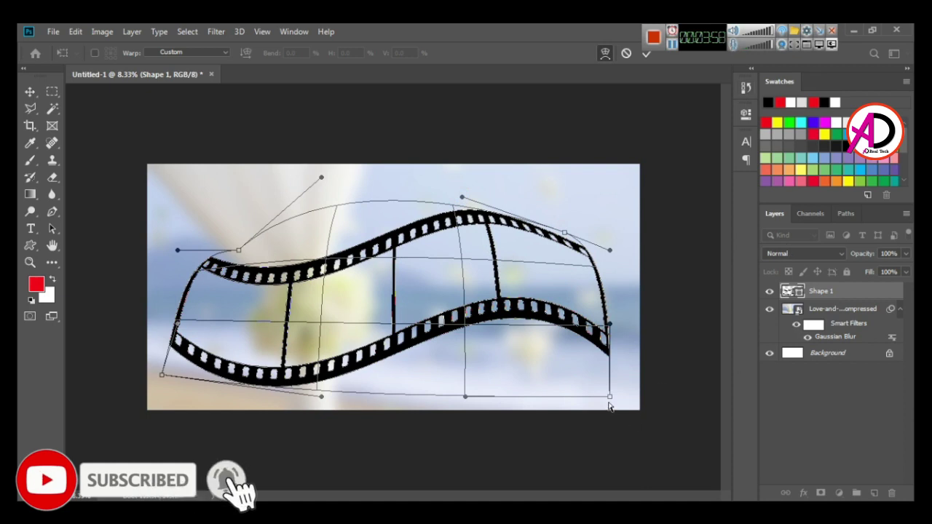
left_click_drag(609, 397, 565, 328)
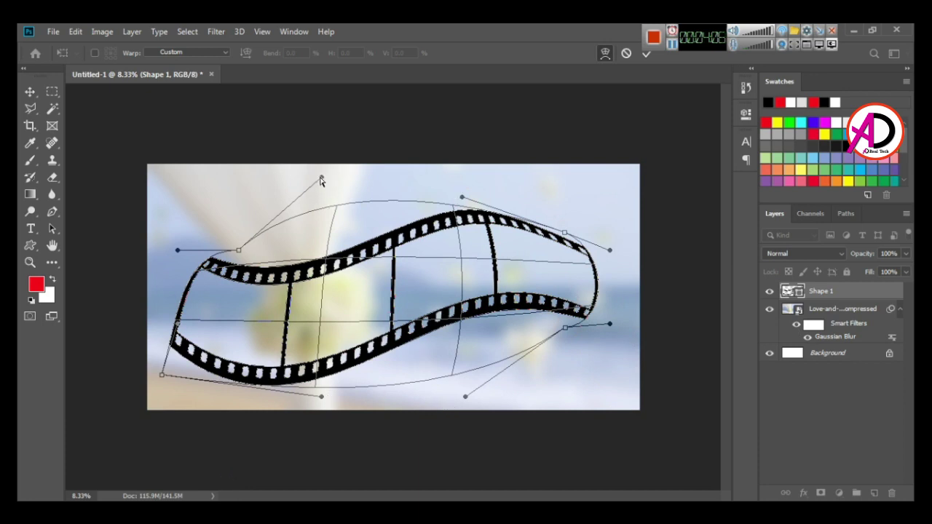
mouse_move(320, 180)
left_mouse_down()
mouse_move(322, 160)
mouse_move(303, 181)
left_mouse_up()
mouse_move(322, 398)
left_mouse_down()
mouse_move(323, 368)
mouse_move(317, 410)
mouse_move(287, 397)
left_mouse_up()
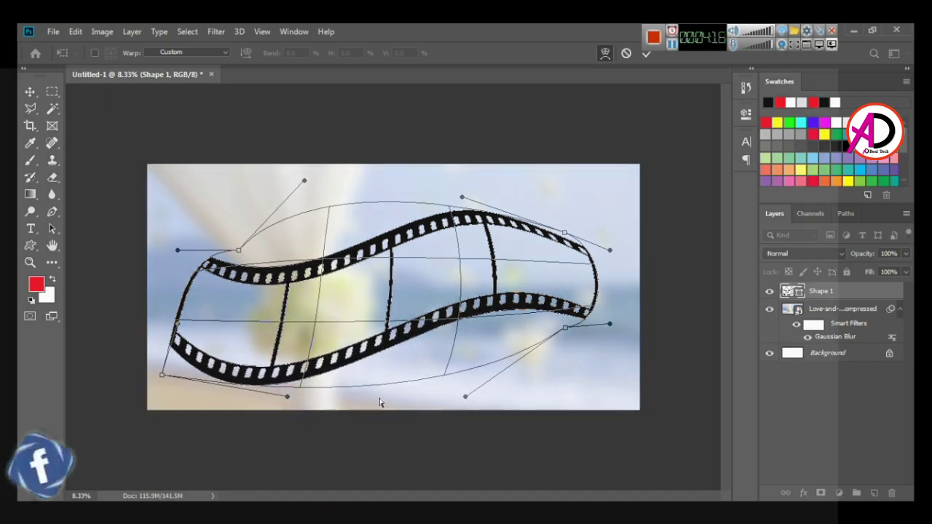
left_click(379, 398)
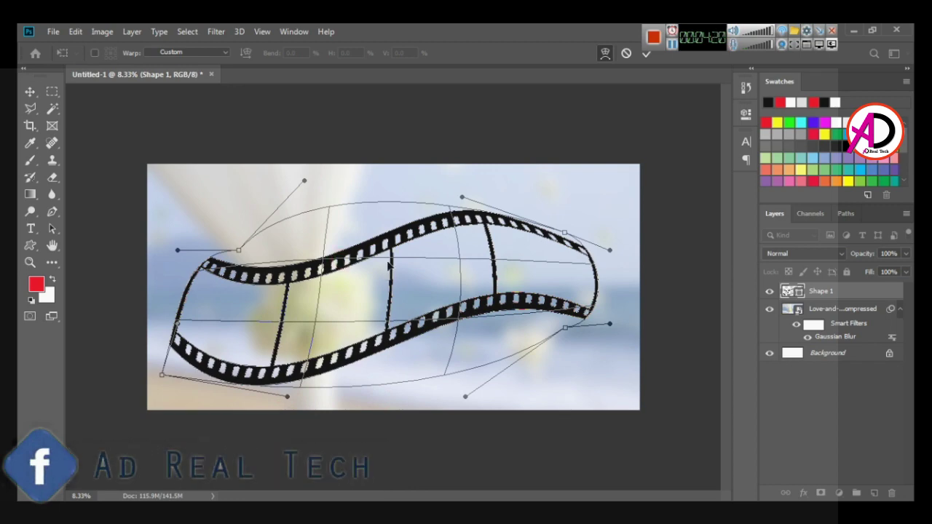
key("Return")
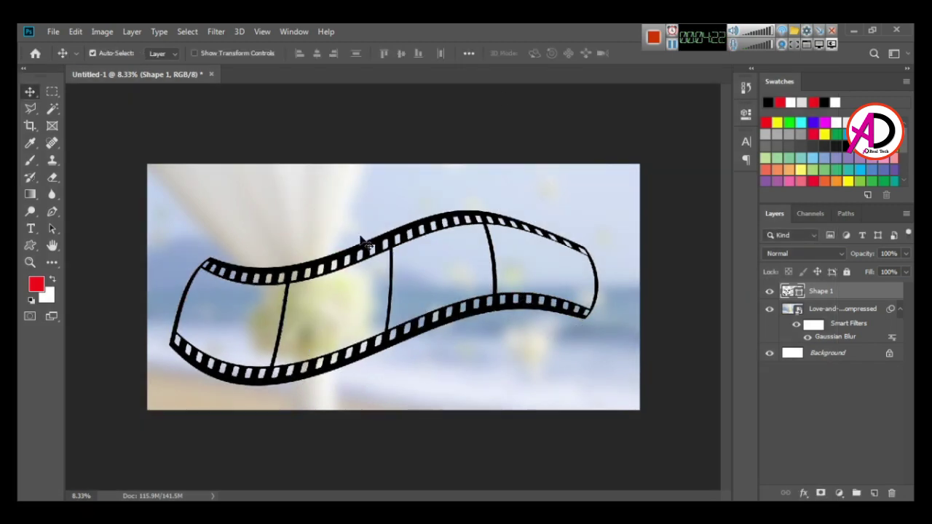
Rasterize the film-strip layer and reposition the strip slightly higher on the canvas.
left_click_drag(391, 223, 381, 249)
key("ctrl+z")
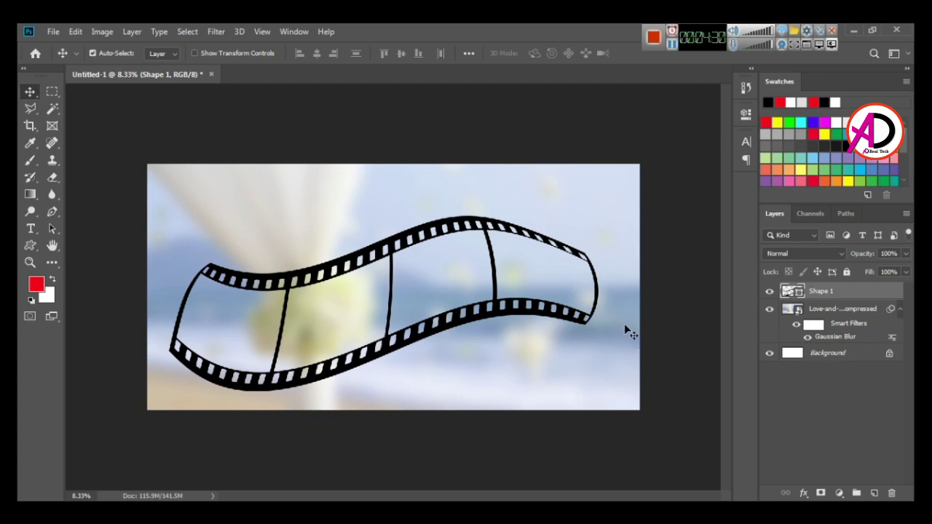
right_click(865, 291)
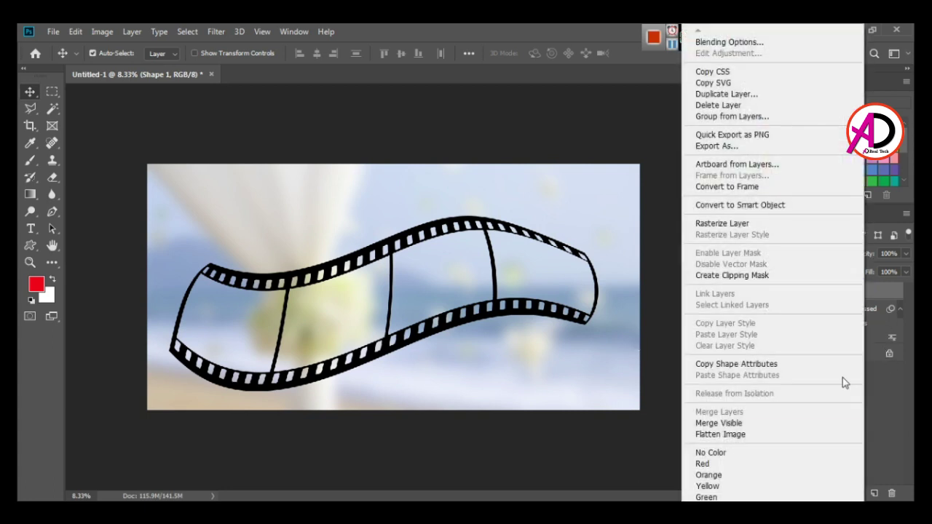
left_click(744, 227)
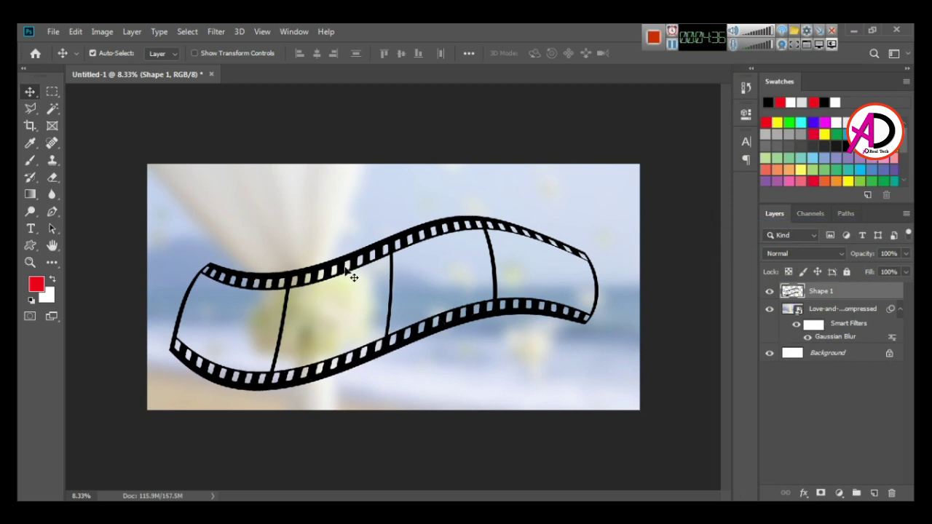
left_click_drag(348, 268, 348, 252)
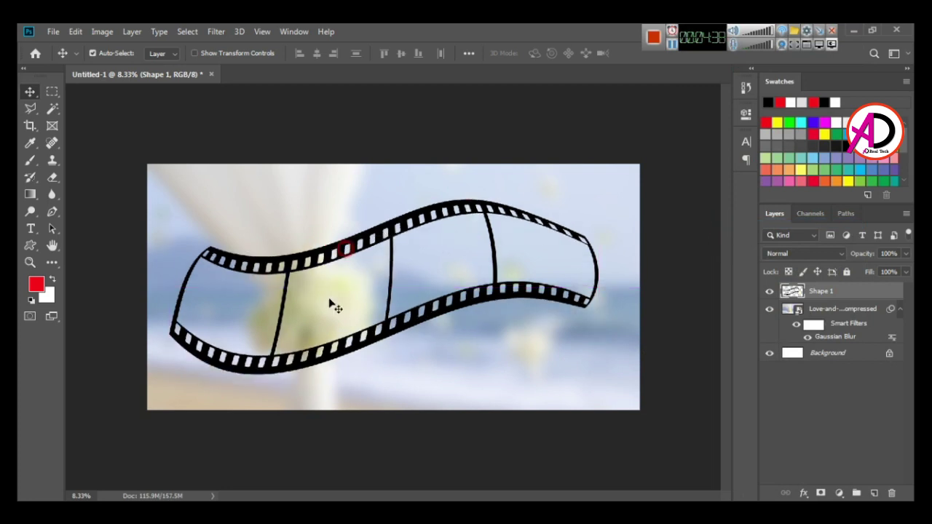
Select the interior of the film strip's first frame with the Magic Wand Tool and add a new layer.
right_click(52, 108)
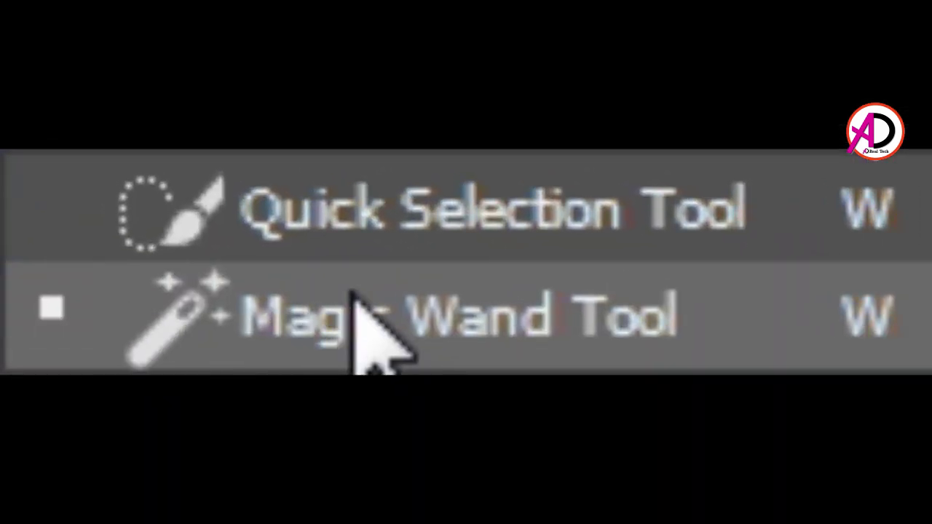
left_click(355, 300)
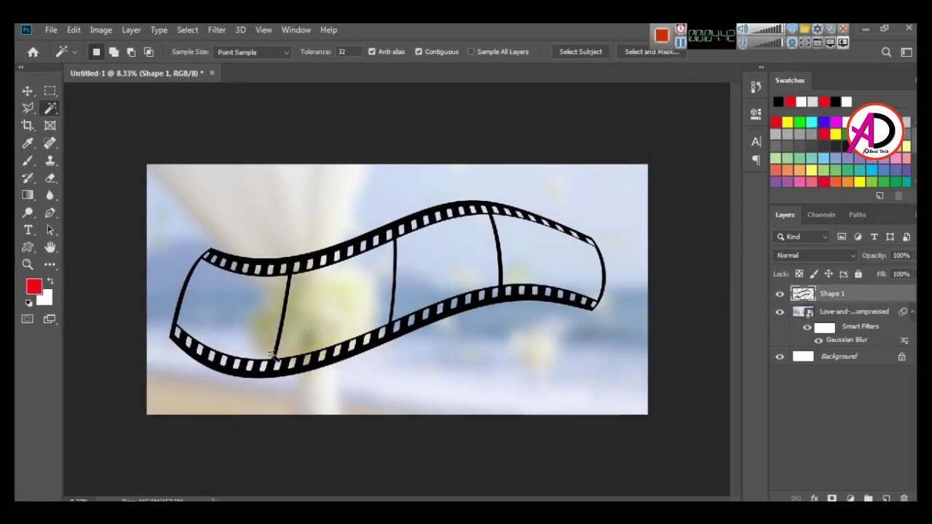
left_click(221, 304)
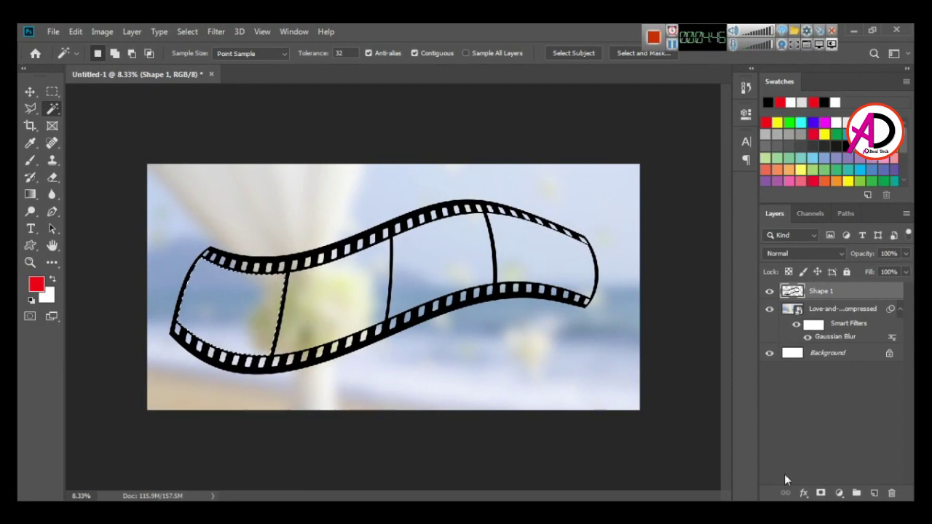
left_click(874, 493)
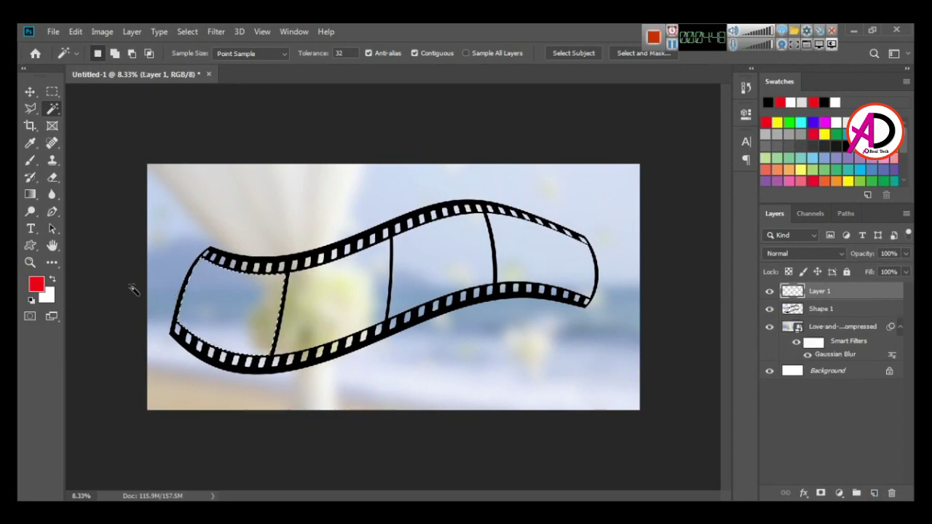
Set the foreground colour to black, fill the selected first frame on the new layer, and deselect.
left_click(36, 284)
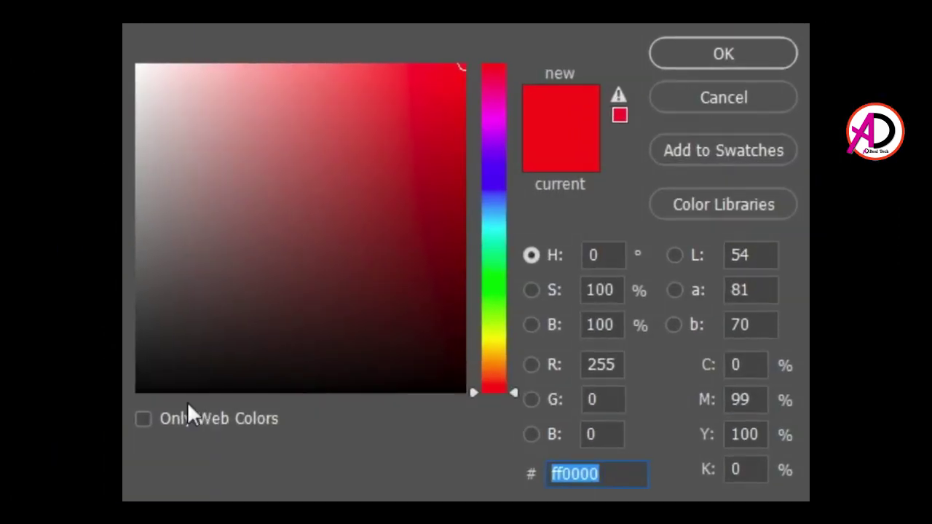
left_click_drag(149, 375, 135, 396)
left_click(726, 45)
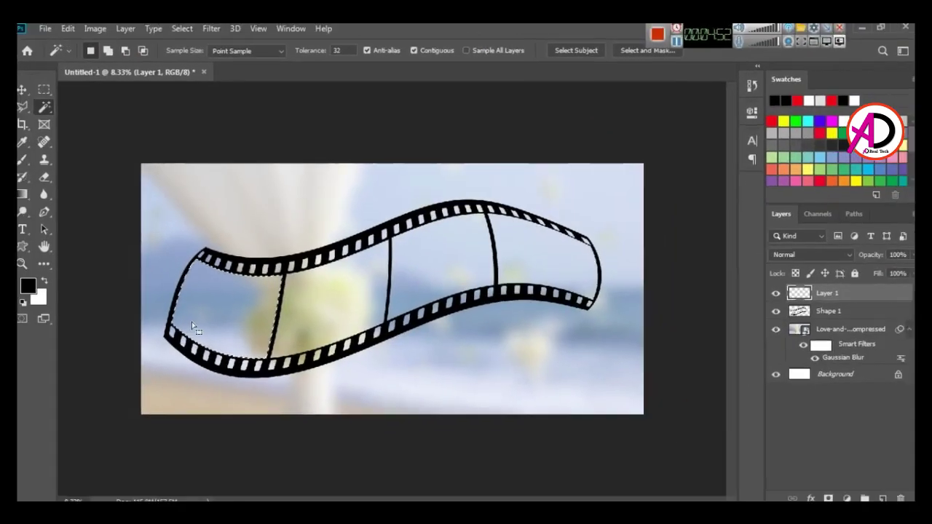
left_click(191, 319)
key("alt+BackSpace")
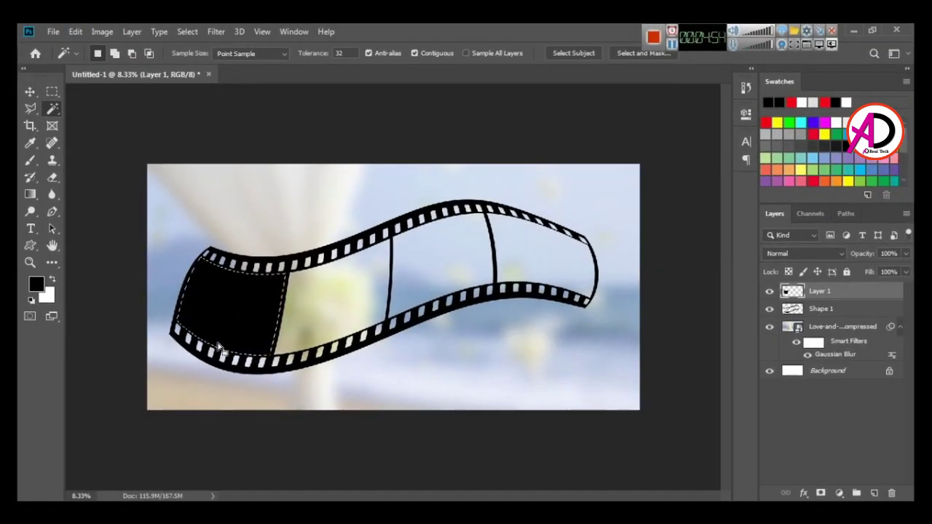
key("ctrl+d")
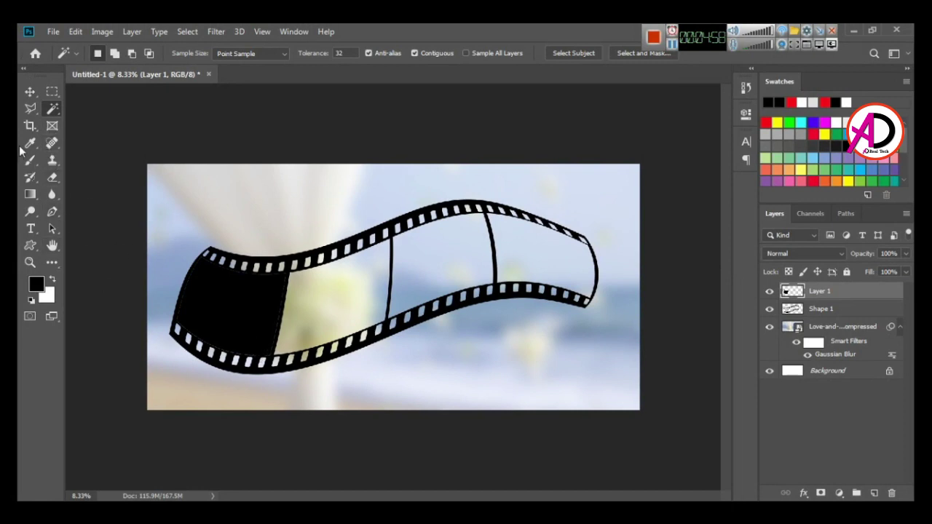
left_click(54, 110)
left_click(340, 300)
key("ctrl+d")
Select the second frame's interior from the Shape 1 layer and fill it with black on a new layer.
left_click(839, 313)
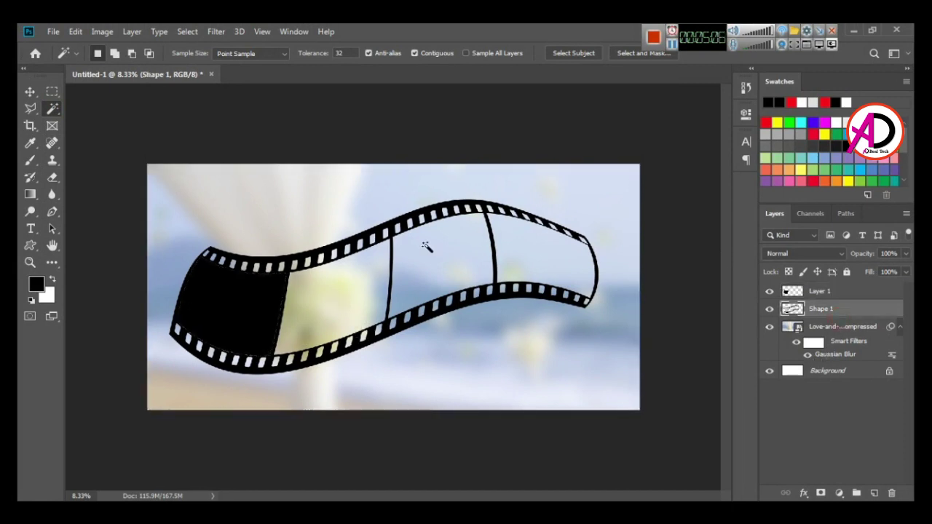
left_click(355, 283)
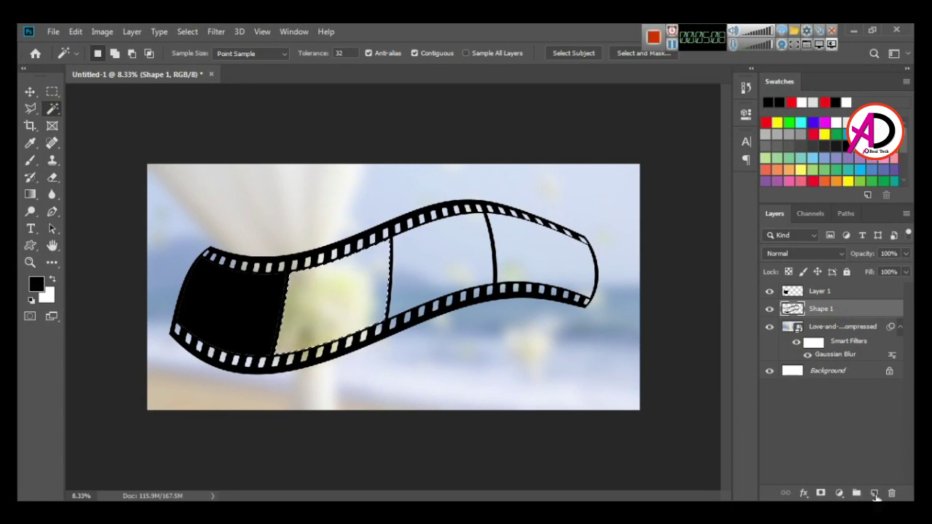
left_click(875, 494)
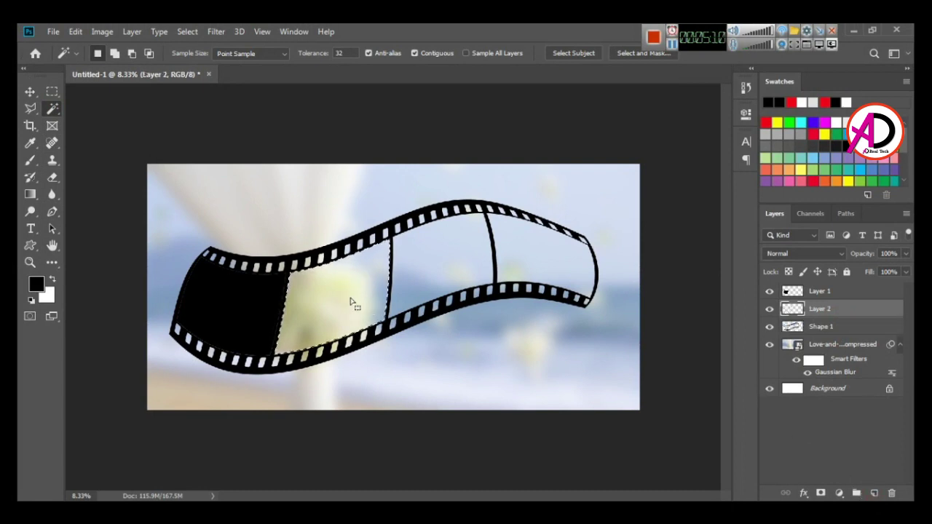
key("alt+BackSpace")
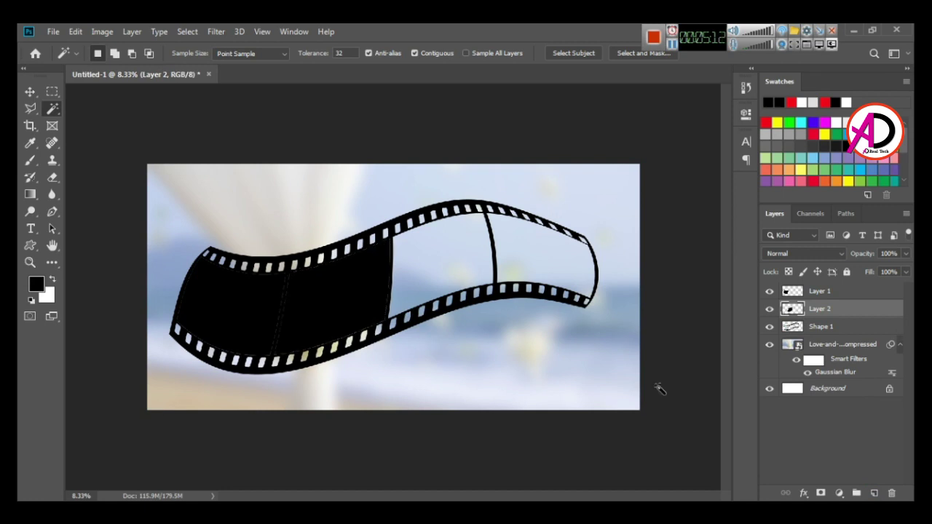
Select the interior of the film strip's third frame from the Shape 1 layer with the Magic Wand Tool.
left_click(841, 327)
left_click(435, 263)
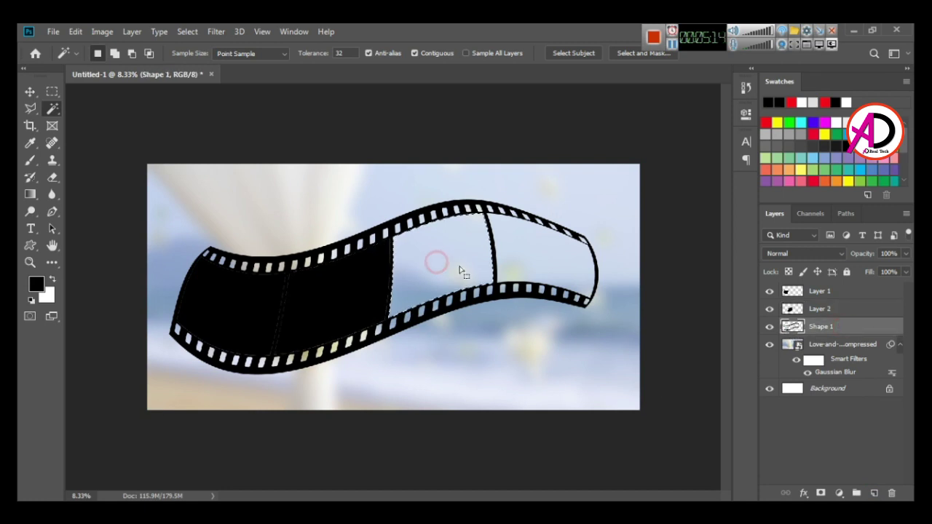
key("alt+BackSpace")
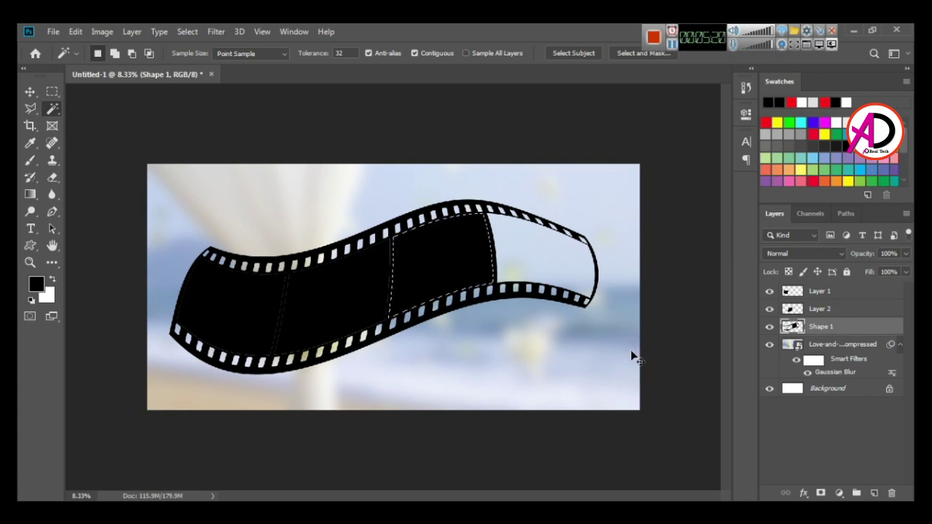
key("ctrl+d")
key("ctrl+d")
key("v")
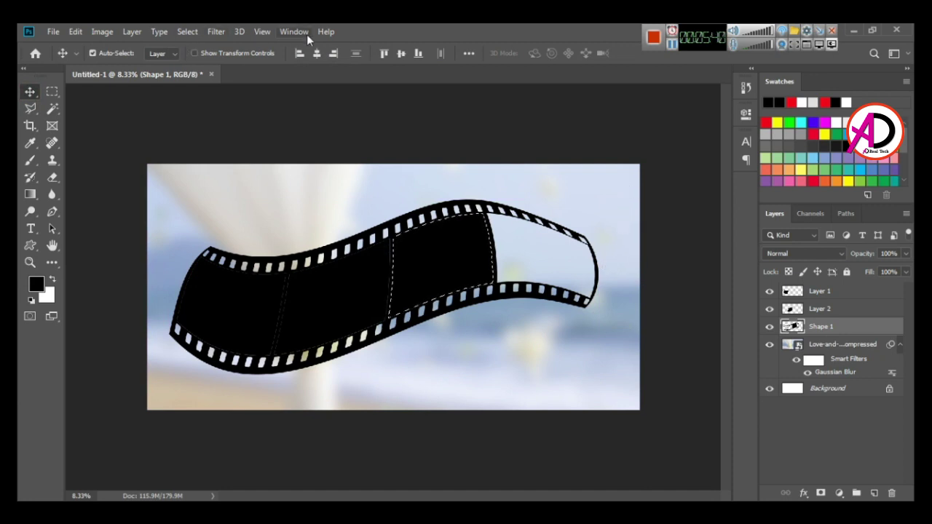
left_click(288, 33)
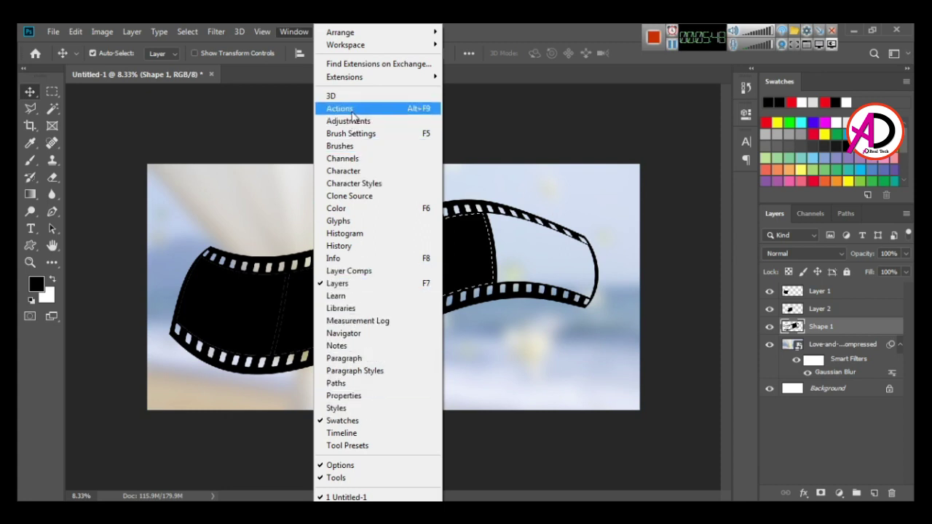
left_click(346, 247)
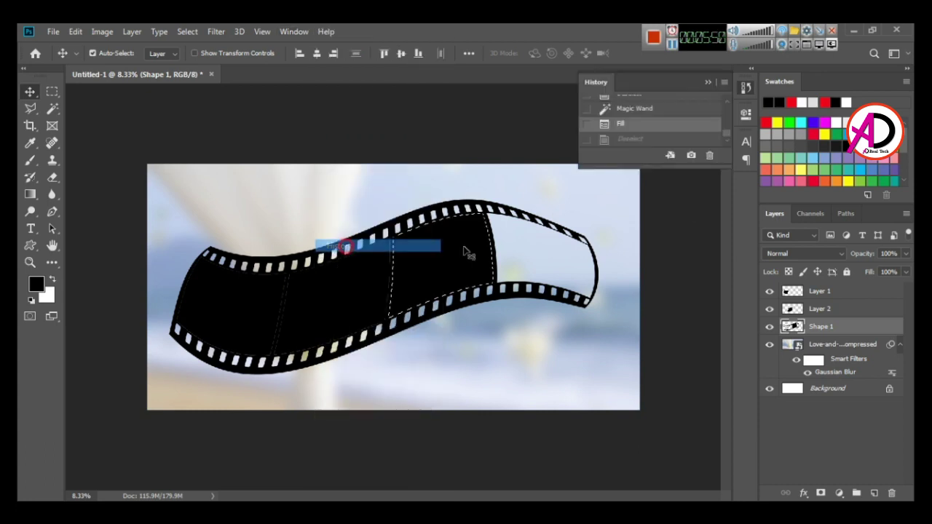
left_click(633, 110)
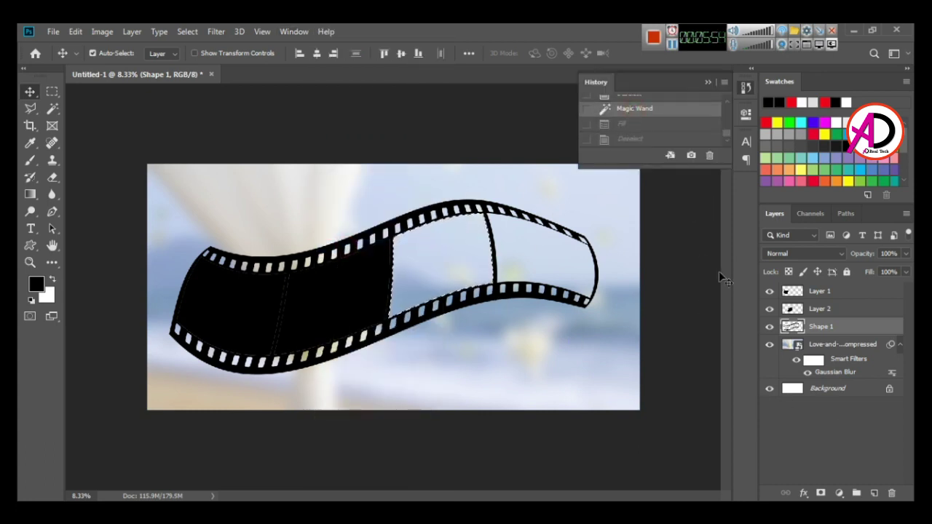
Fill the selected third frame with black on a new layer and deselect.
left_click(874, 493)
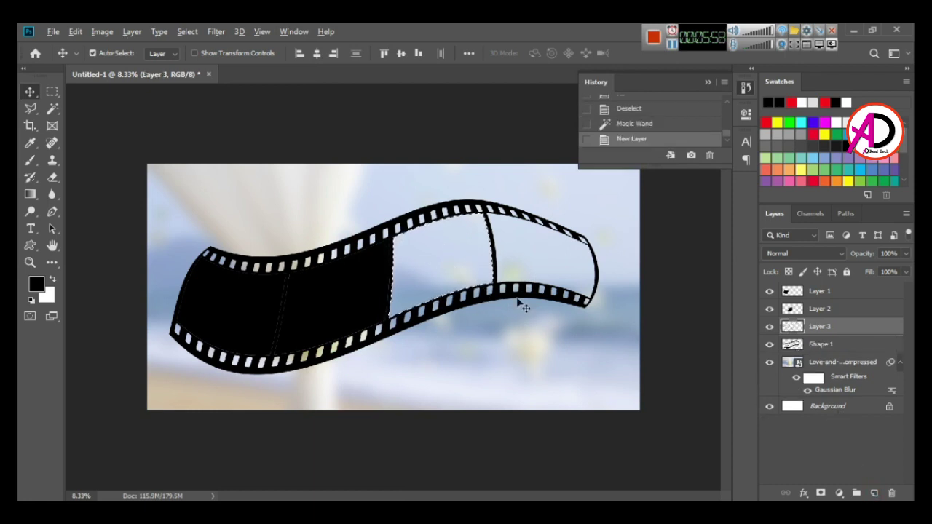
key("alt+BackSpace")
key("ctrl+d")
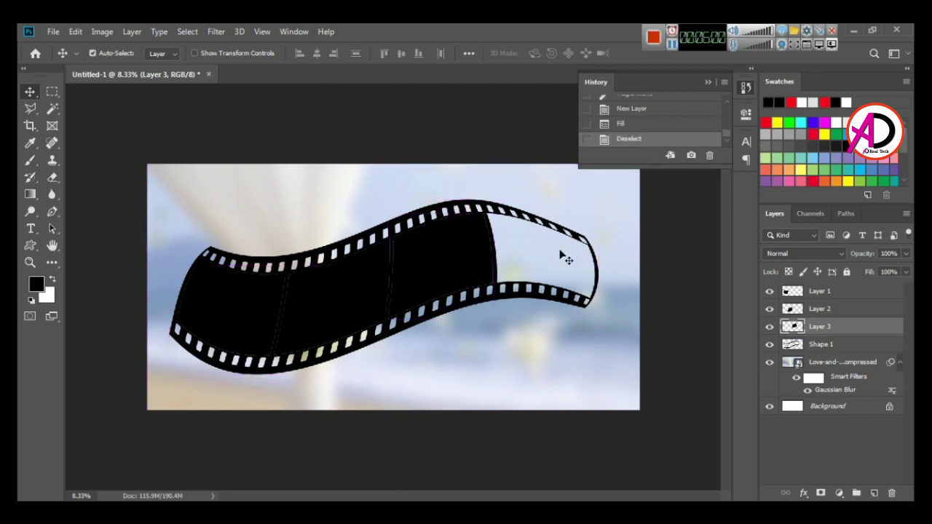
Magic-wand the fourth frame's interior from the Shape 1 layer, fill it with black on a new layer, deselect, and return to the Move Tool.
left_click(54, 110)
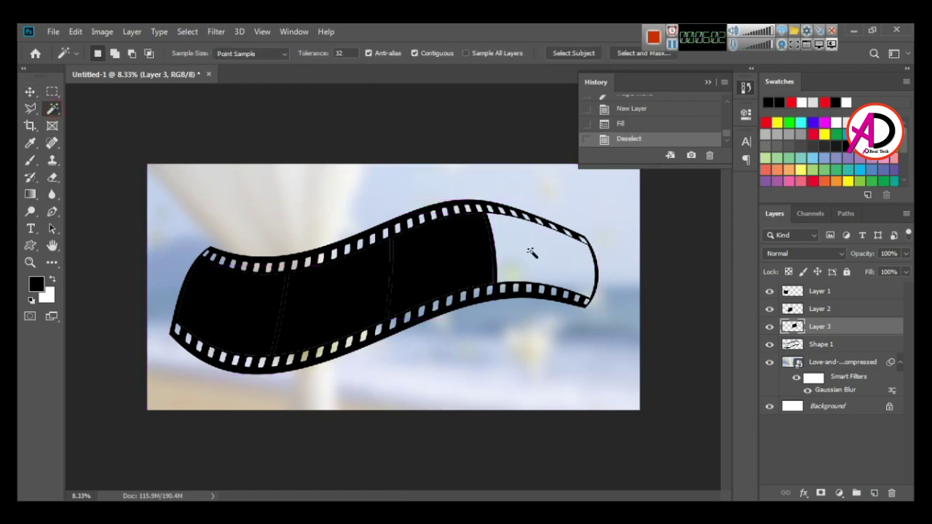
left_click(844, 348)
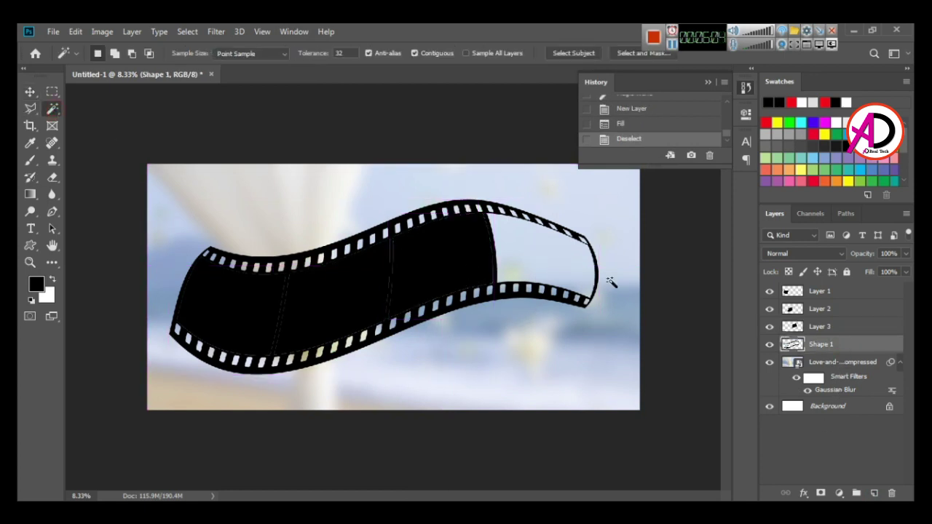
left_click(544, 260)
left_click(875, 493)
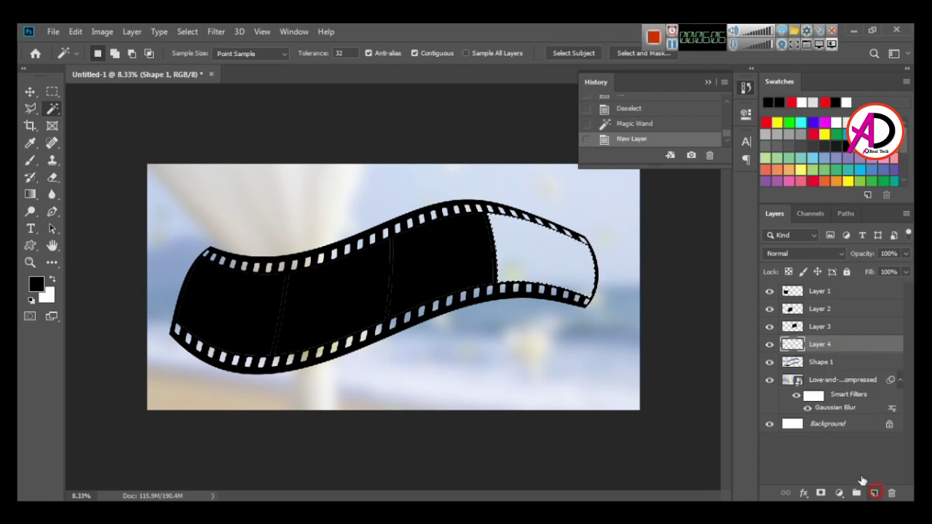
key("alt+BackSpace")
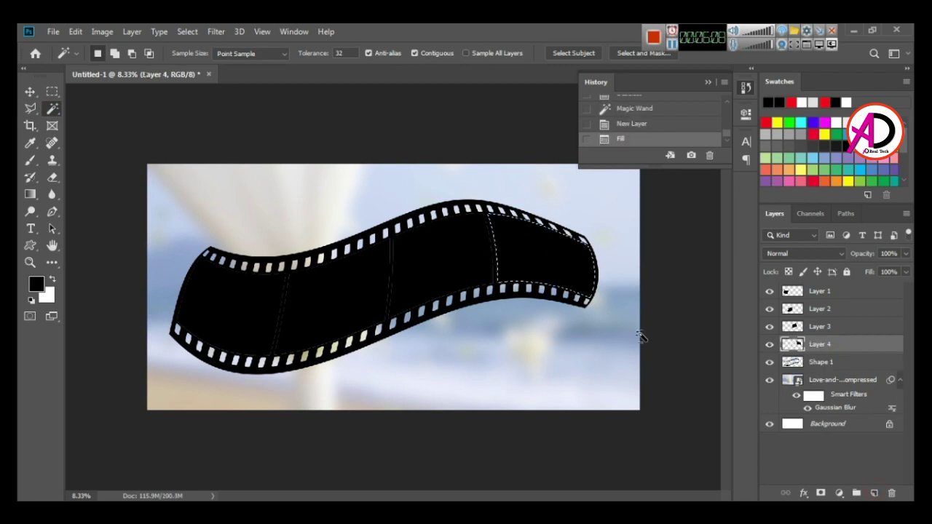
key("ctrl+d")
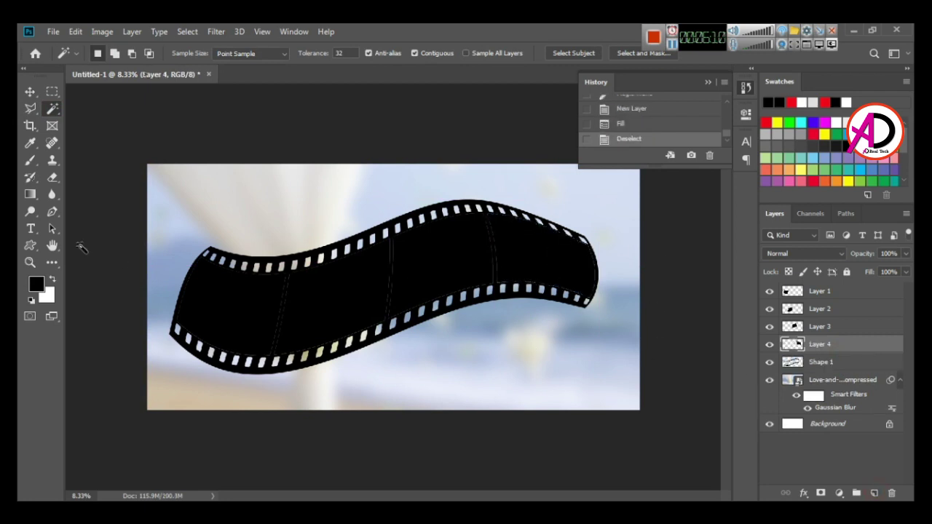
left_click(29, 92)
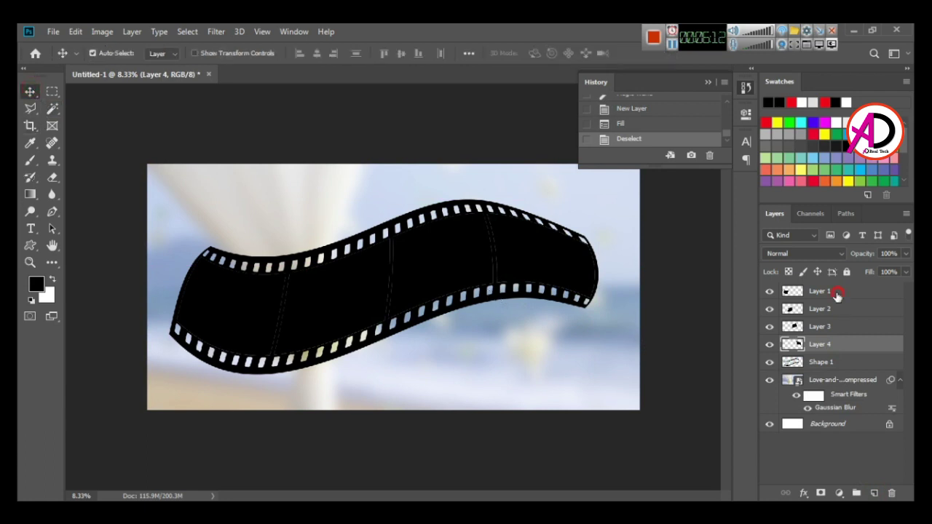
left_click(836, 292)
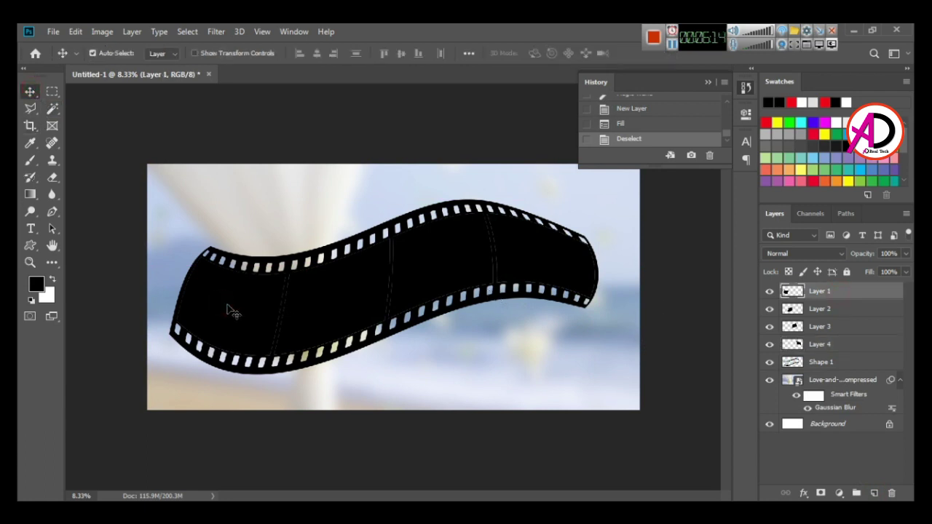
left_click_drag(223, 306, 218, 312)
key("ctrl+z")
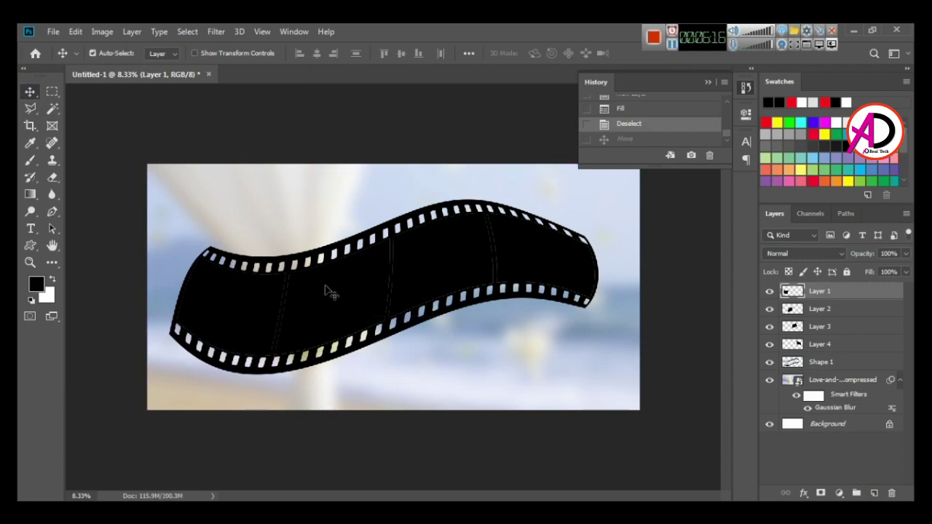
left_click_drag(324, 294, 331, 375)
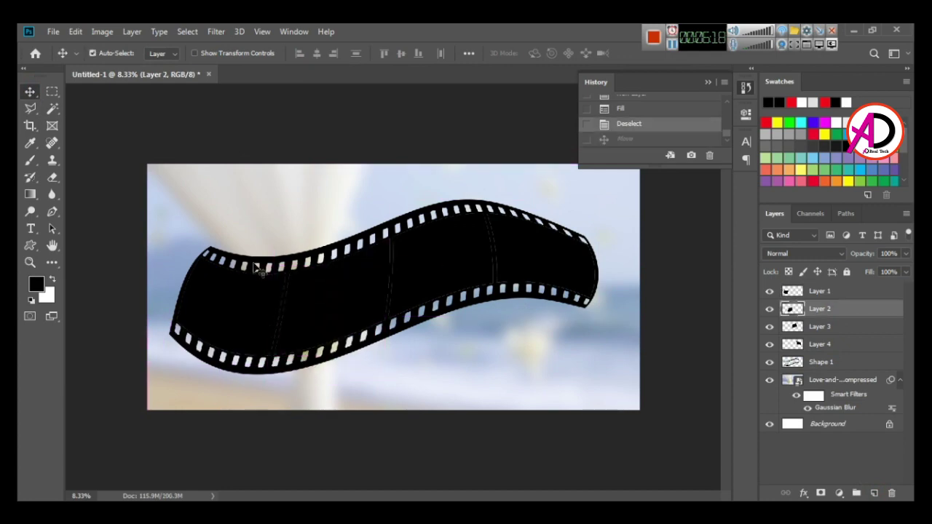
Place the bride photo 50040-0311-SS_ST-Regis_Wedding_Monarch_Beach_CA-orig from the image folder above Layer 1, positioned over the first frame.
left_click(236, 304)
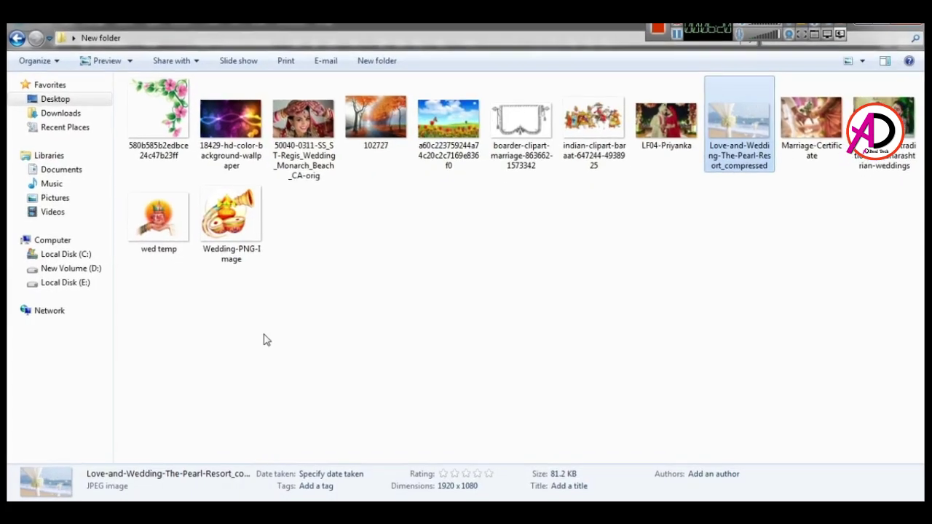
left_click(381, 249)
left_click_drag(302, 117, 312, 306)
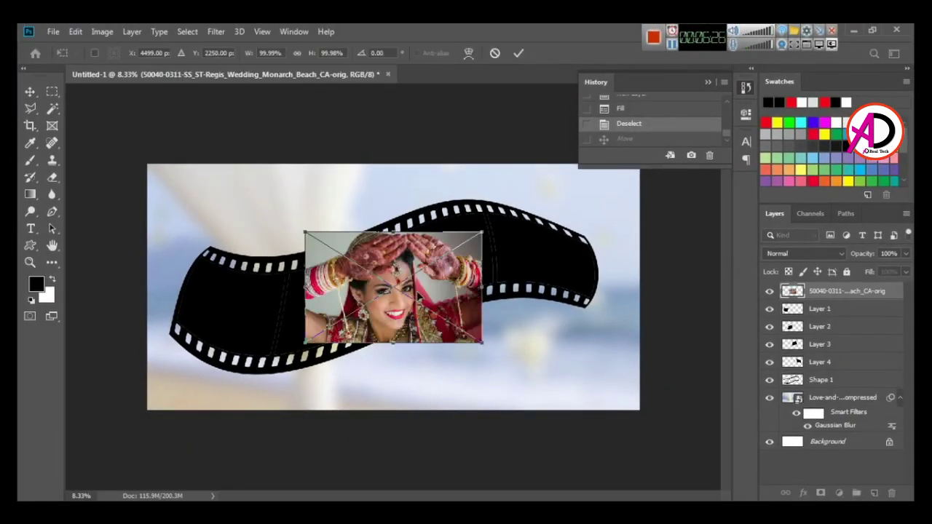
left_click_drag(441, 300, 305, 301)
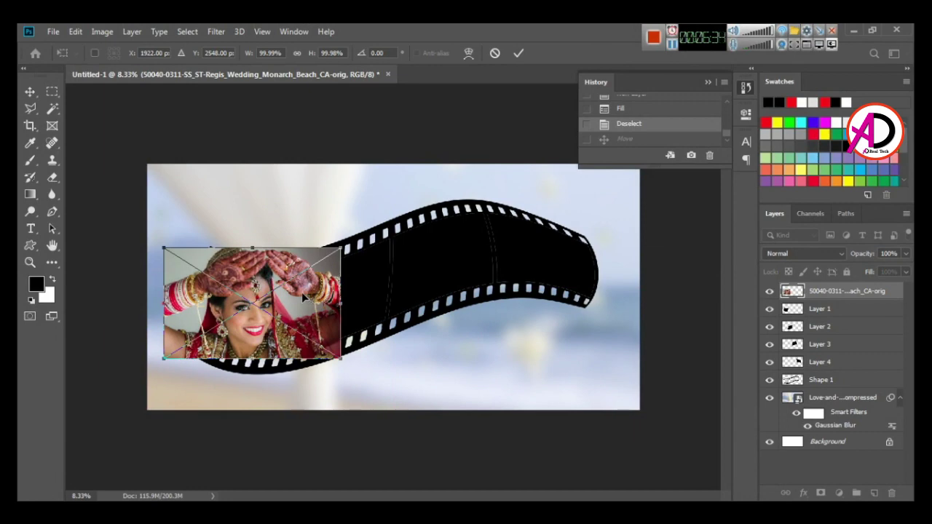
key("Return")
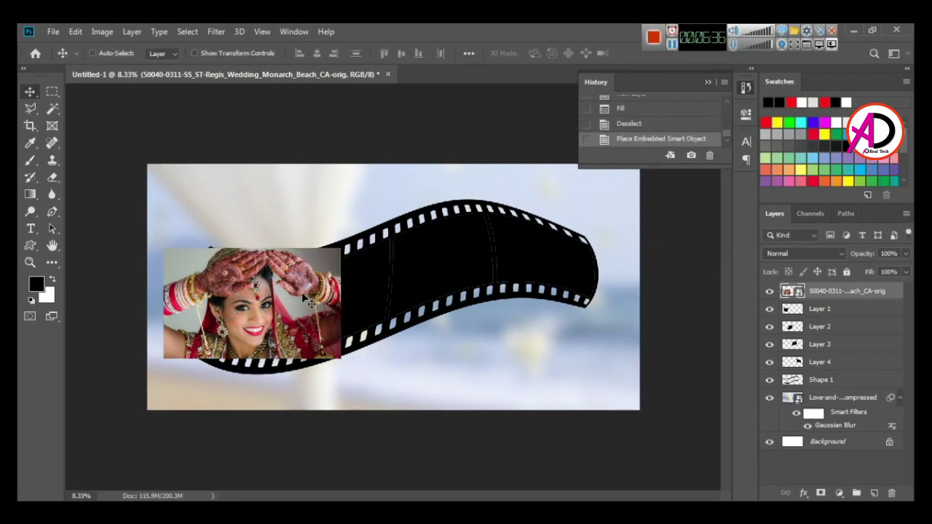
Clip the bride photo to the first frame, shift it slightly up and outward, and enlarge it to about 110%.
key("ctrl+alt+g")
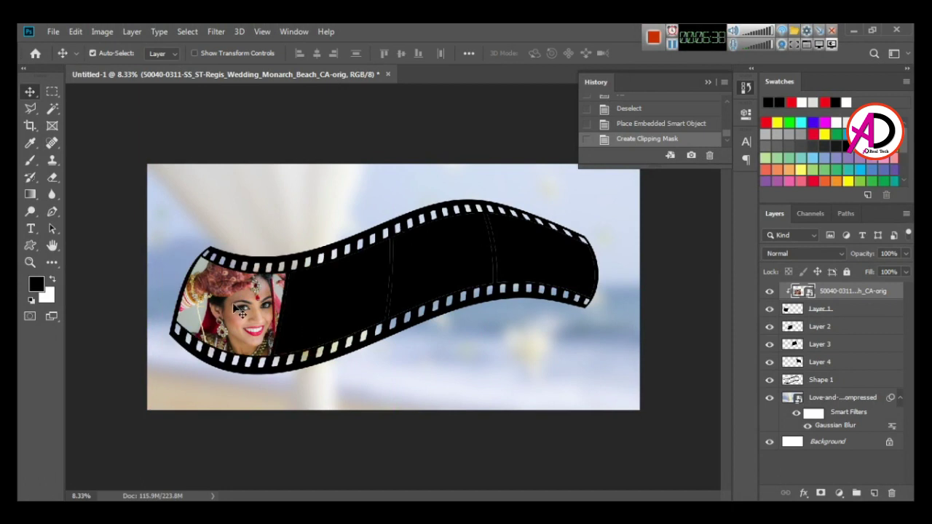
left_click_drag(240, 312, 230, 308)
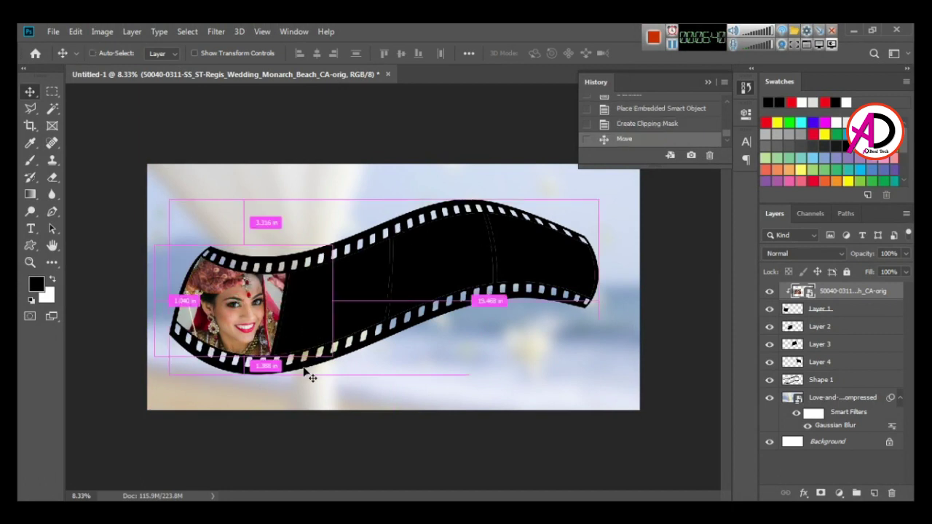
key("ctrl+t")
mouse_move(333, 246)
left_mouse_down()
mouse_move(327, 253)
mouse_move(340, 239)
left_mouse_up()
key("Return")
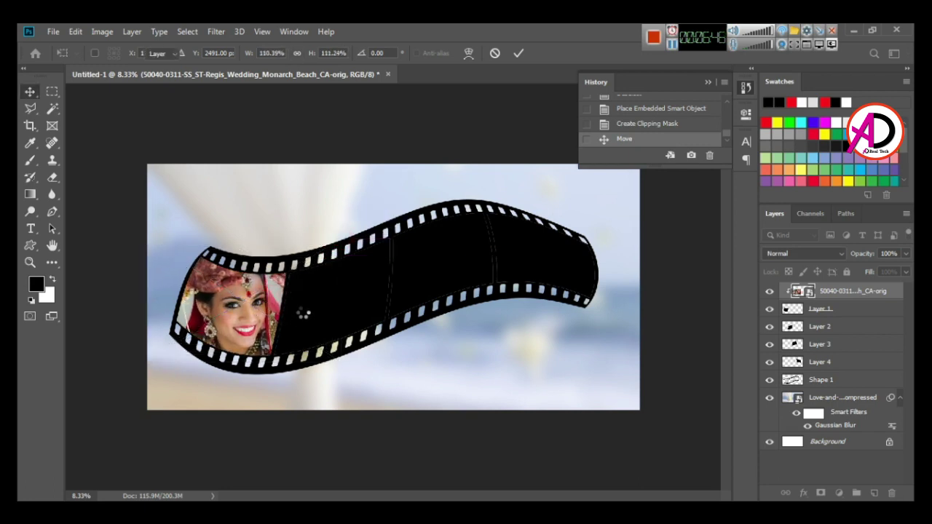
Place the Marriage-Certificate image from the image folder directly above Layer 2, overlapping the second frame.
left_click(822, 310)
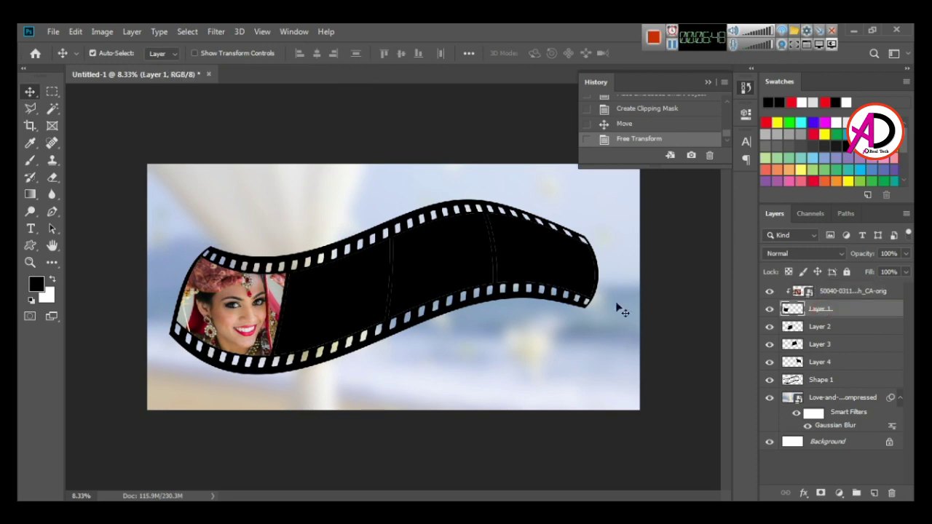
left_click(345, 288)
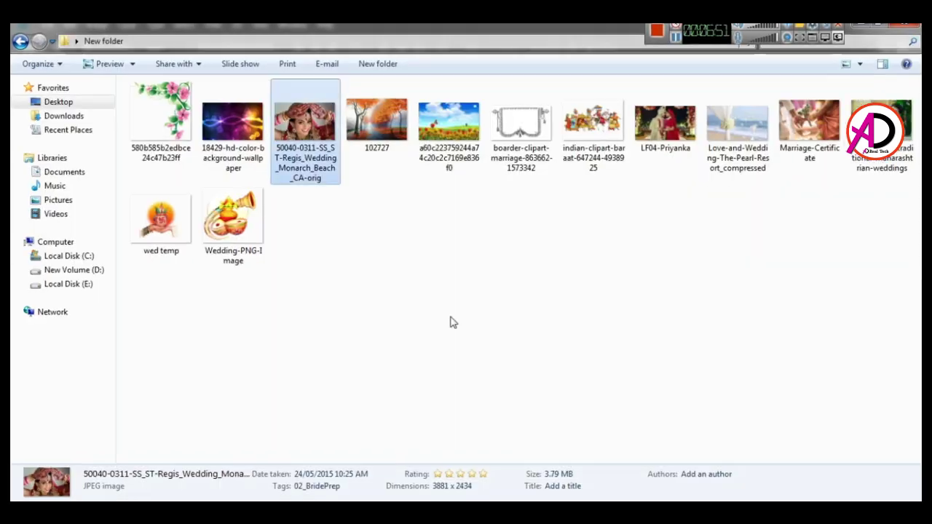
left_click(516, 287)
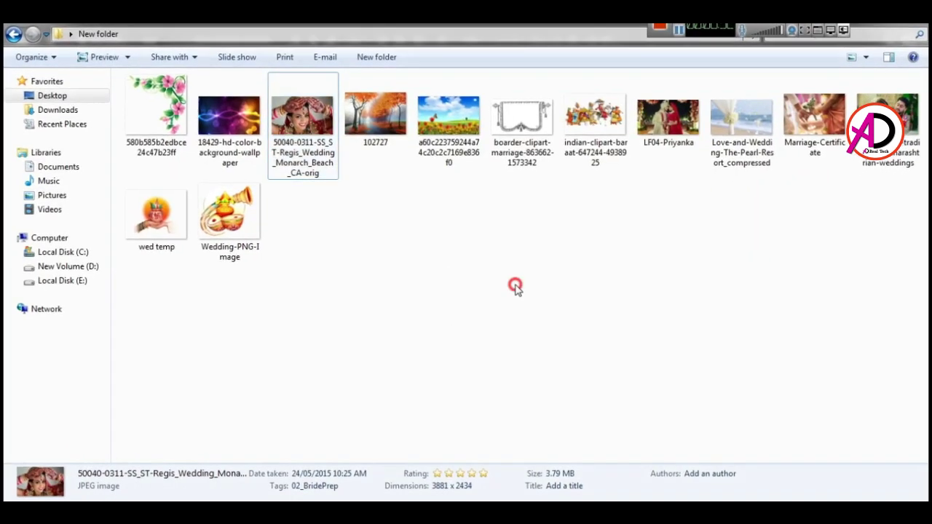
left_click(794, 126)
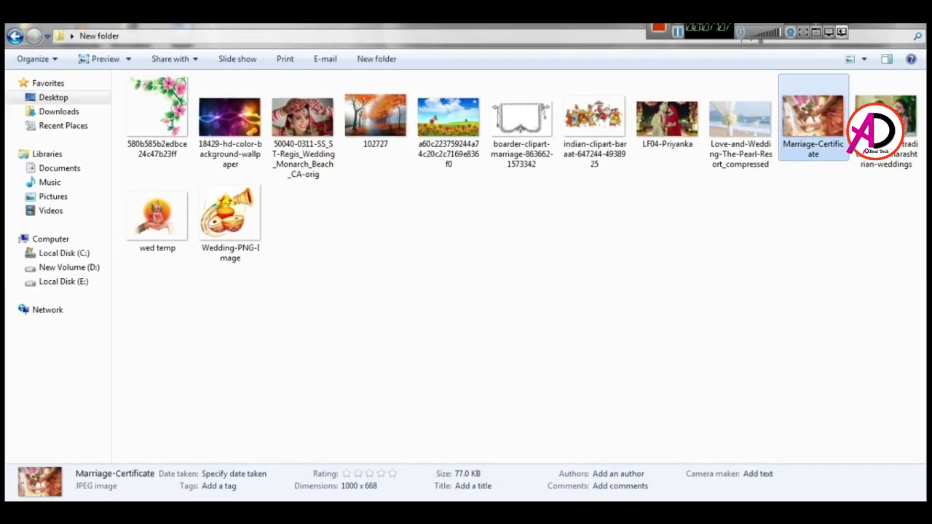
left_click_drag(801, 148, 349, 265)
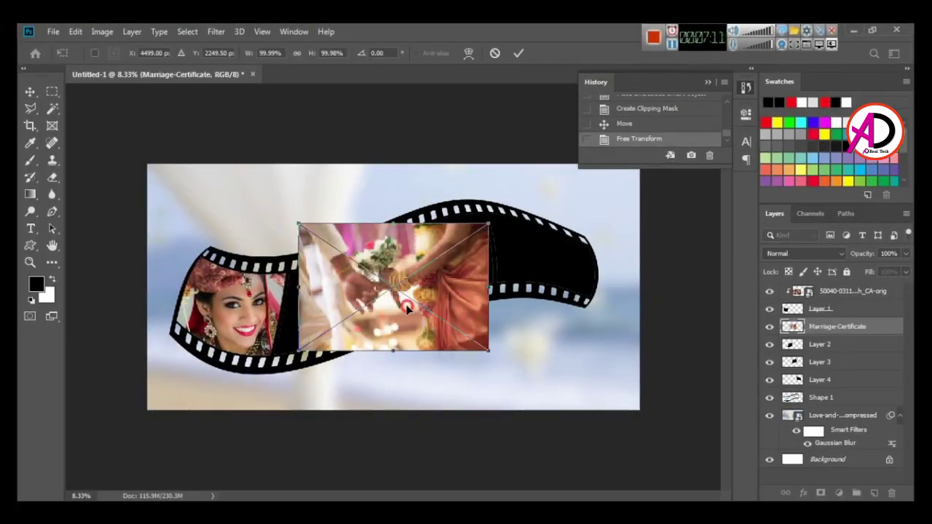
left_click_drag(408, 309, 438, 344)
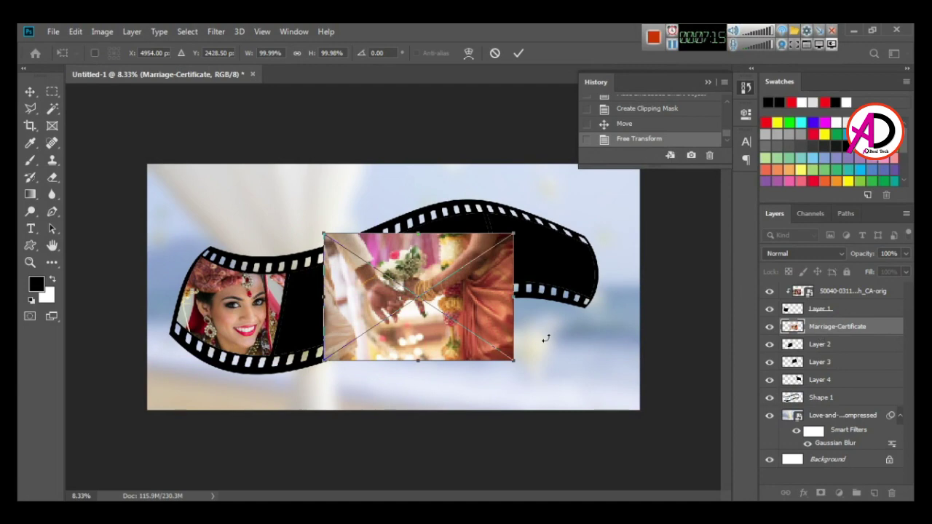
double_click(484, 315)
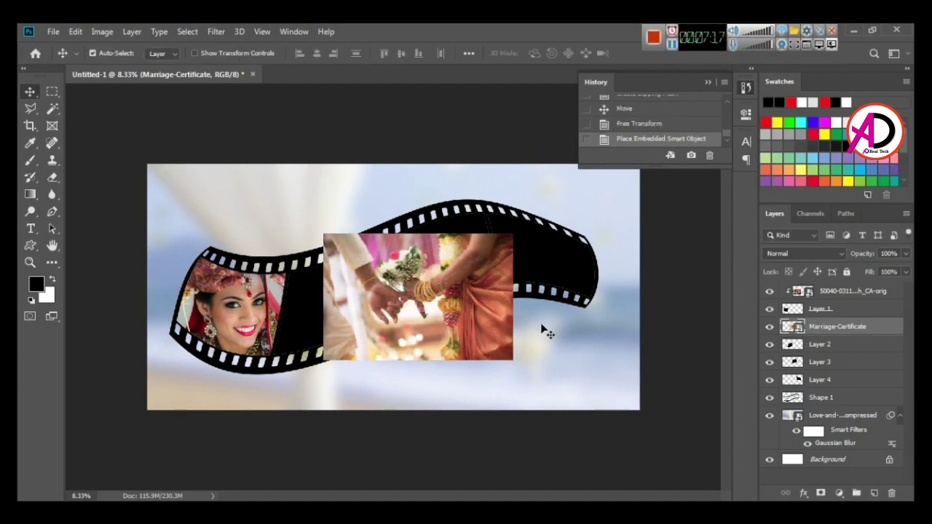
Clip the Marriage-Certificate photo to the second frame, centre the hands in it, scale to about 97% by 72% and rotate about -11°.
key("ctrl+alt+g")
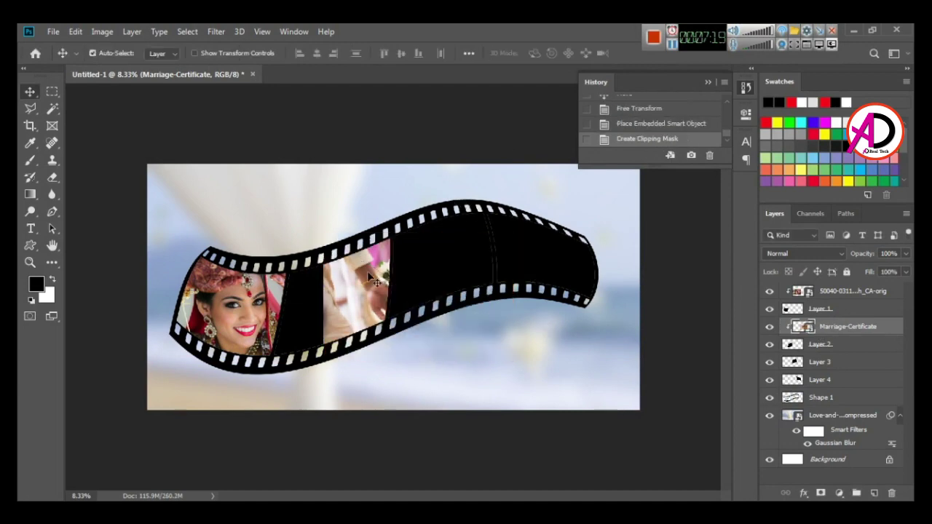
left_click_drag(359, 295, 306, 295)
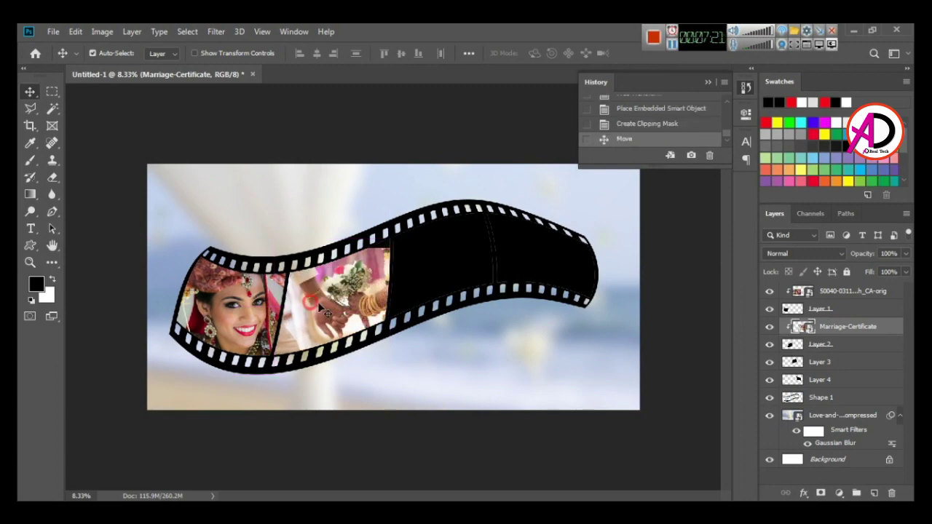
key("ctrl+t")
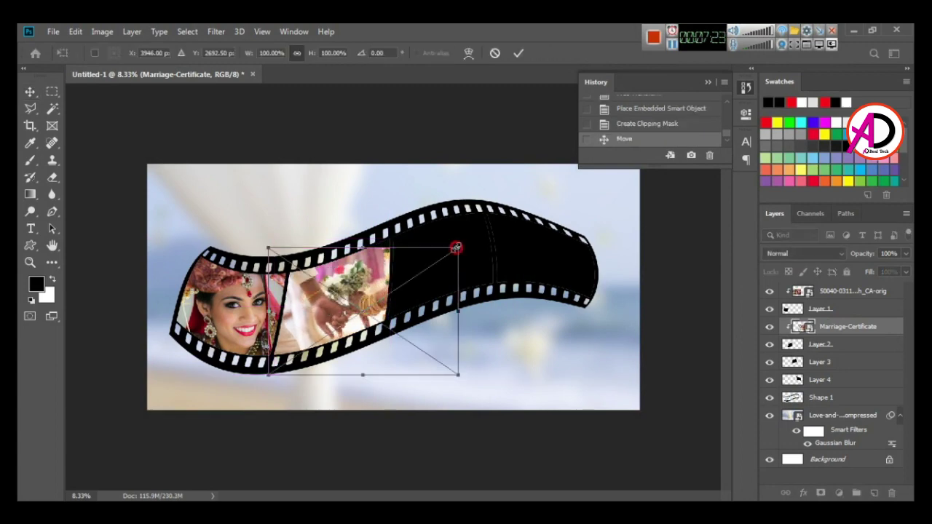
left_click_drag(456, 248, 411, 257)
left_click_drag(451, 370, 420, 347)
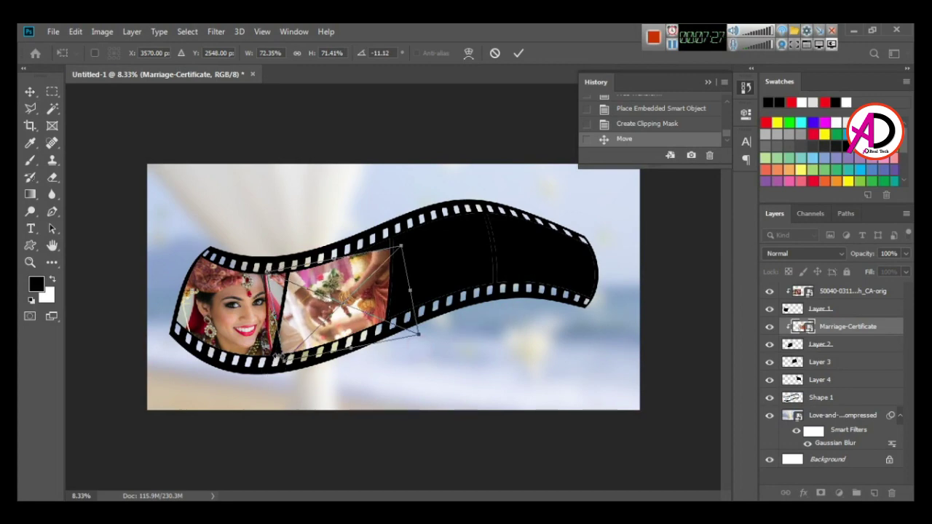
left_click_drag(278, 357, 260, 364)
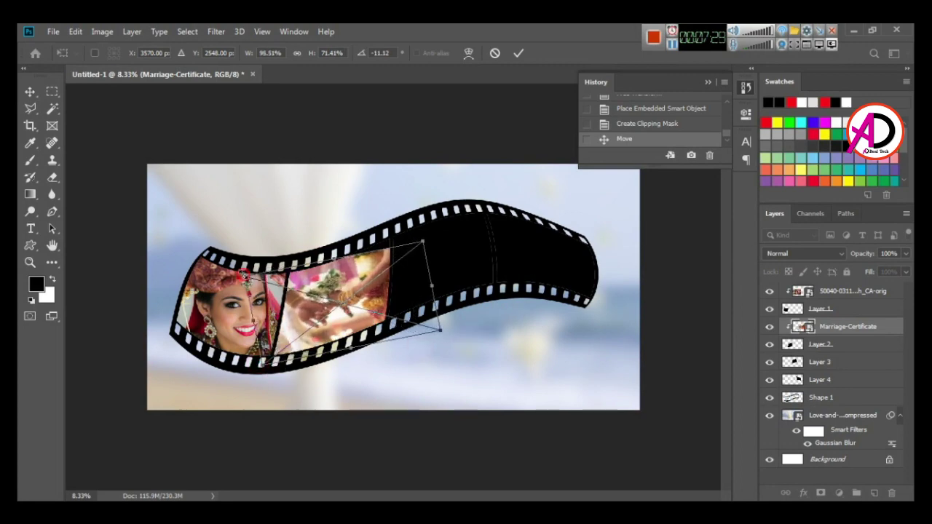
mouse_move(245, 275)
left_mouse_down()
mouse_move(241, 242)
mouse_move(237, 259)
left_mouse_up()
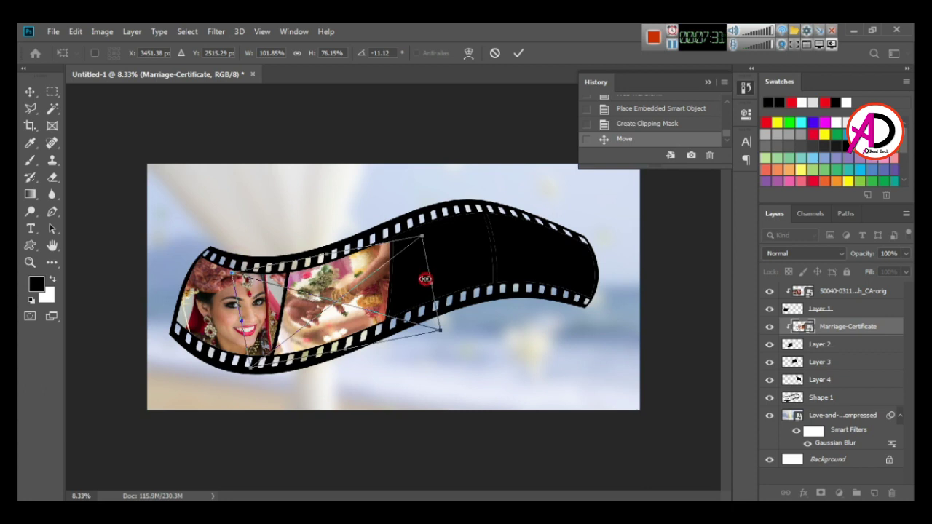
left_click_drag(426, 280, 399, 282)
key("Return")
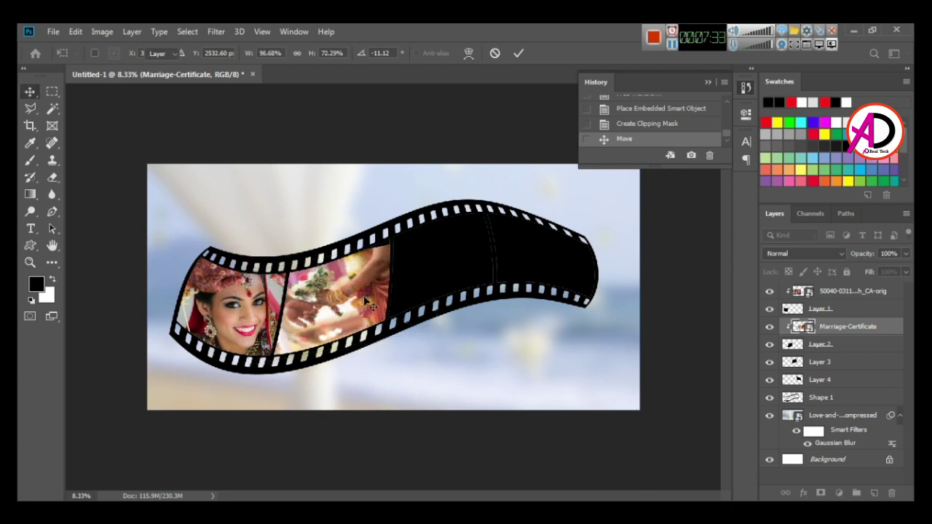
Place the trendsetting-traditional-maharashtrian-weddings photo from the image folder directly above Layer 3, overlapping the third frame.
left_click(437, 270)
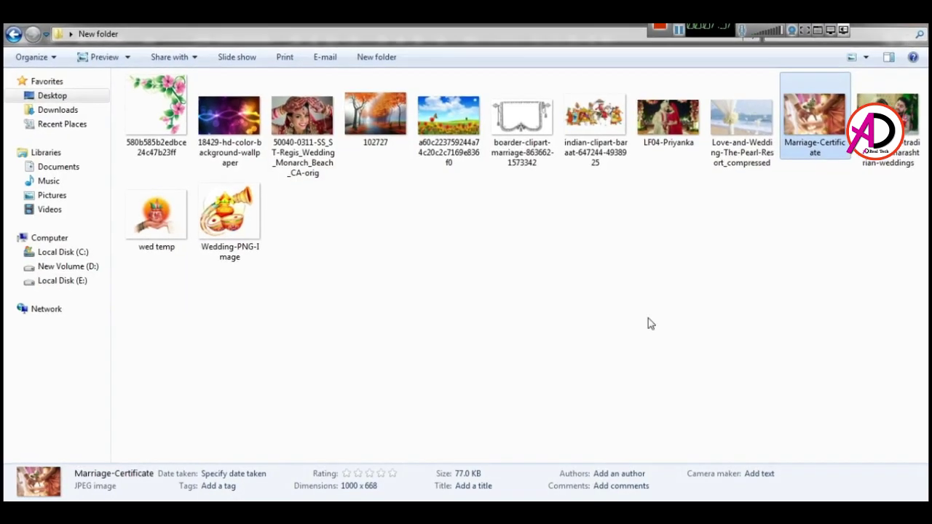
left_click_drag(888, 121, 237, 495)
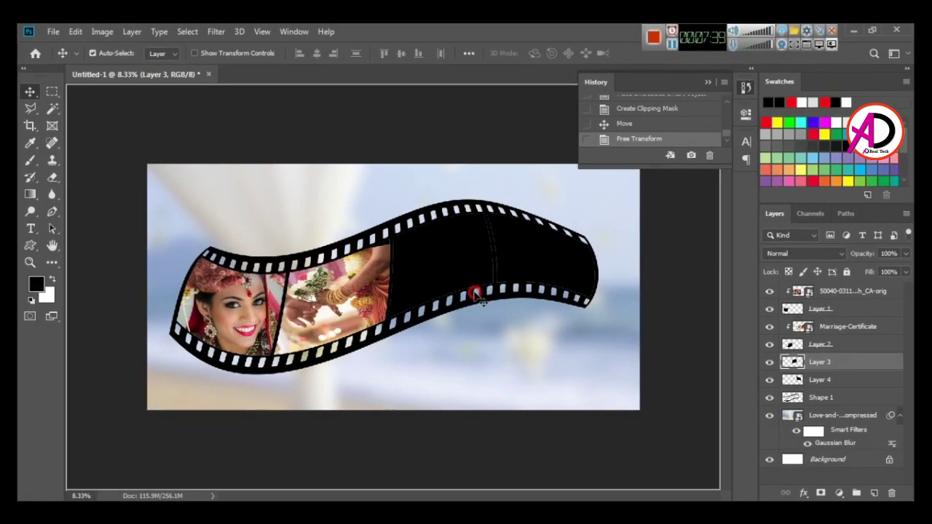
left_click_drag(457, 306, 500, 271)
key("Return")
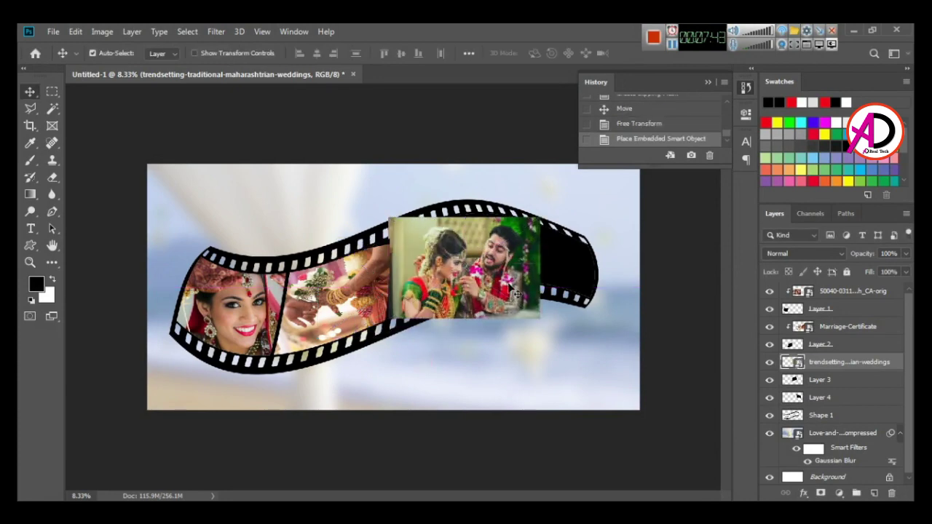
Clip the couple photo to the third frame, enlarge it to about 123% by 115%, rotate about -10.6°, and fit both faces inside.
key("ctrl+alt+g")
left_click_drag(473, 240, 442, 253)
key("ctrl+t")
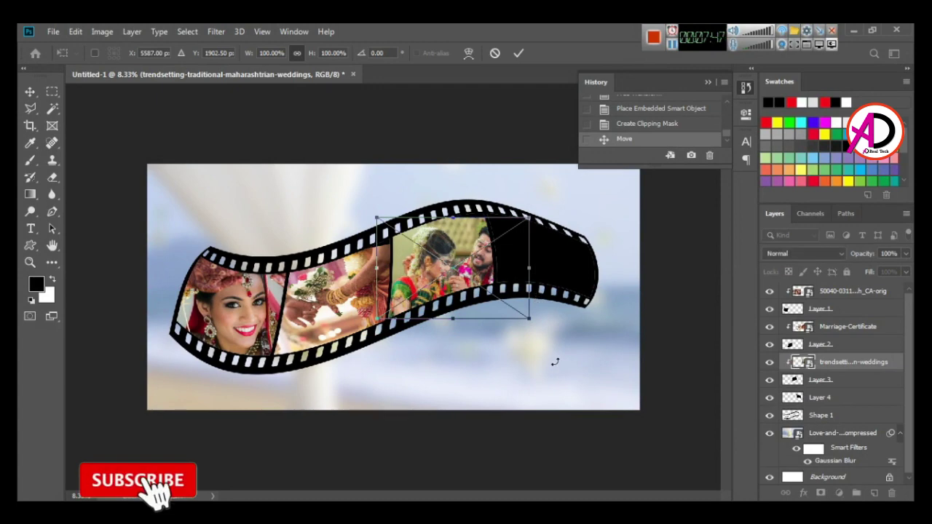
left_click_drag(527, 219, 540, 214)
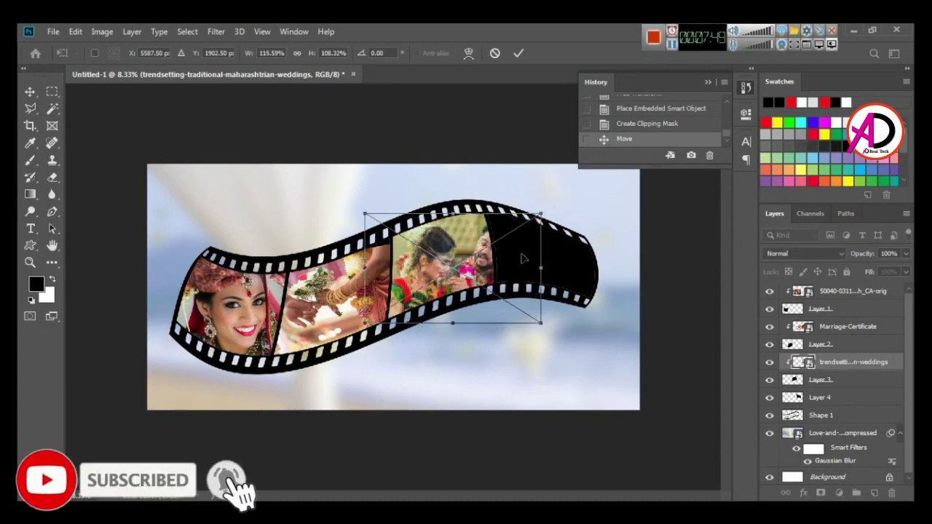
left_click_drag(459, 211, 457, 205)
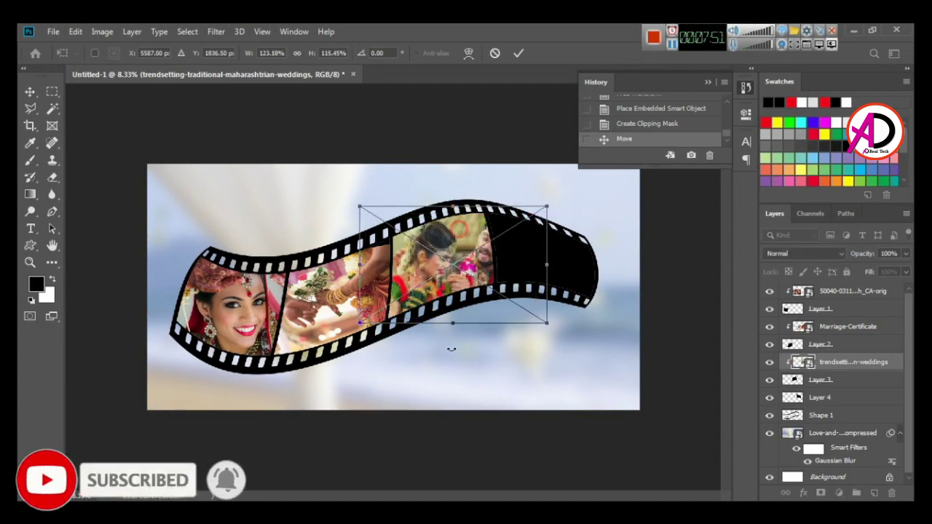
left_click_drag(449, 347, 473, 374)
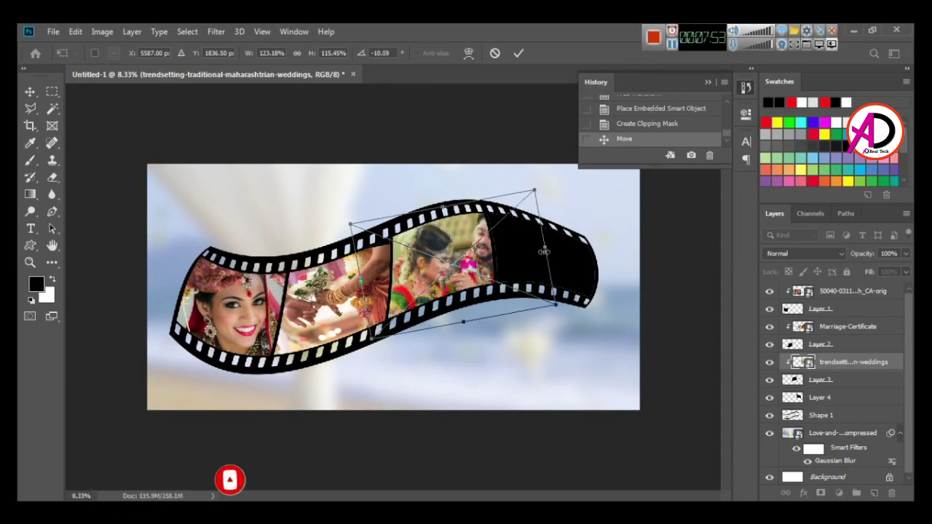
left_click_drag(485, 265, 471, 268)
key("Return")
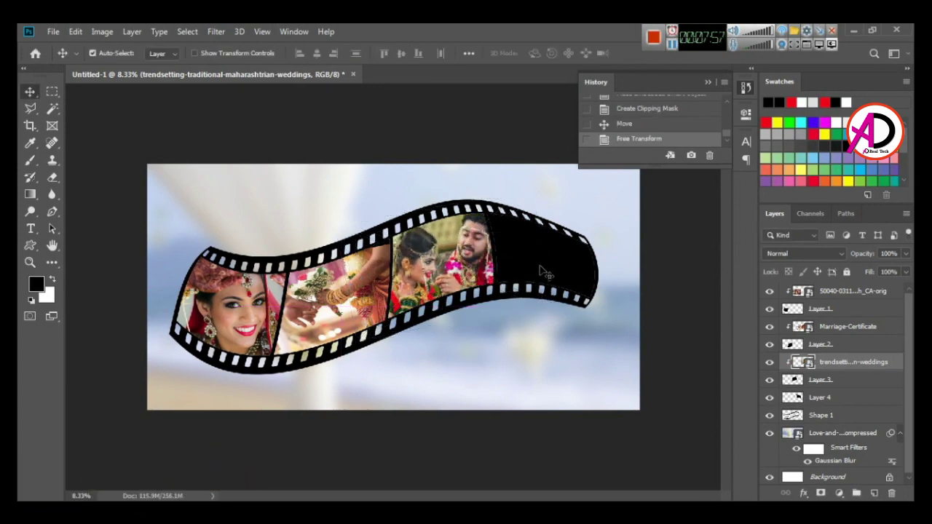
Place the LF04 couple photo from the image folder directly above Layer 4, covering the fourth frame.
left_click(540, 265)
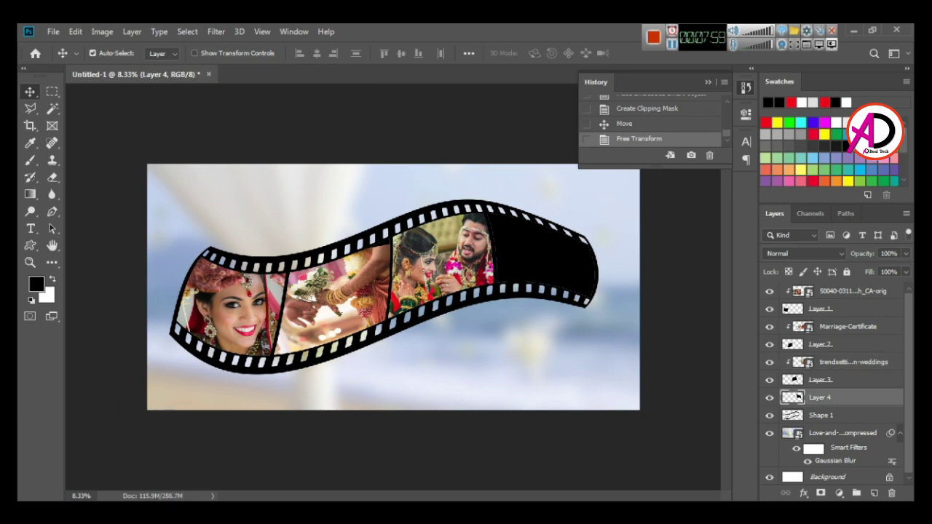
mouse_move(197, 509)
left_click(160, 510)
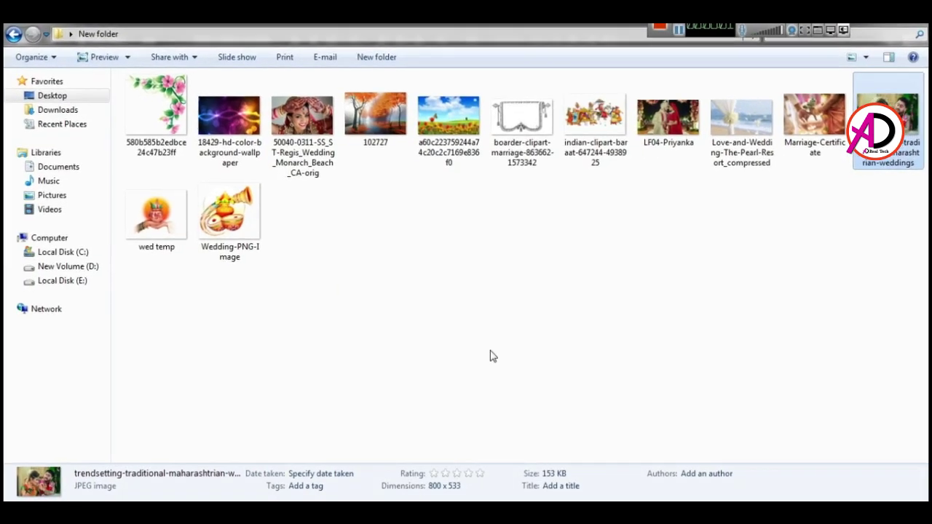
left_click(545, 325)
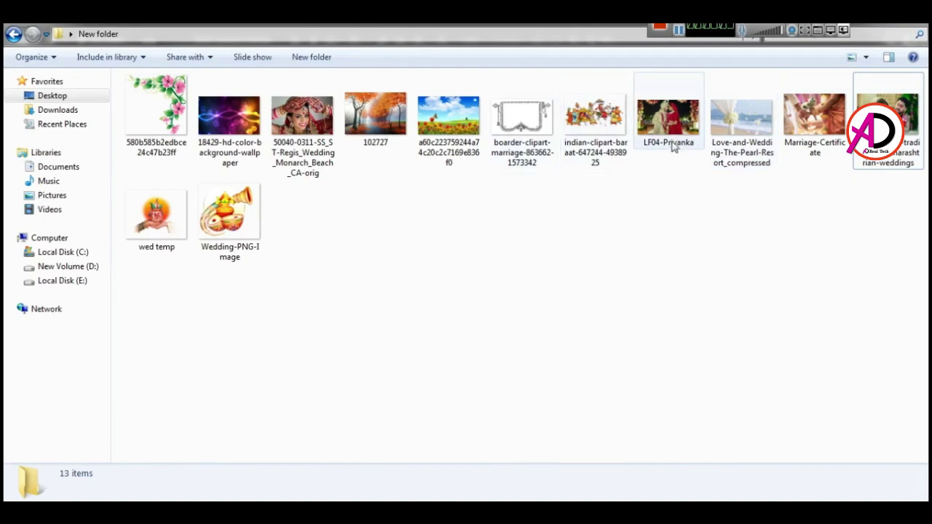
left_click_drag(673, 142, 531, 250)
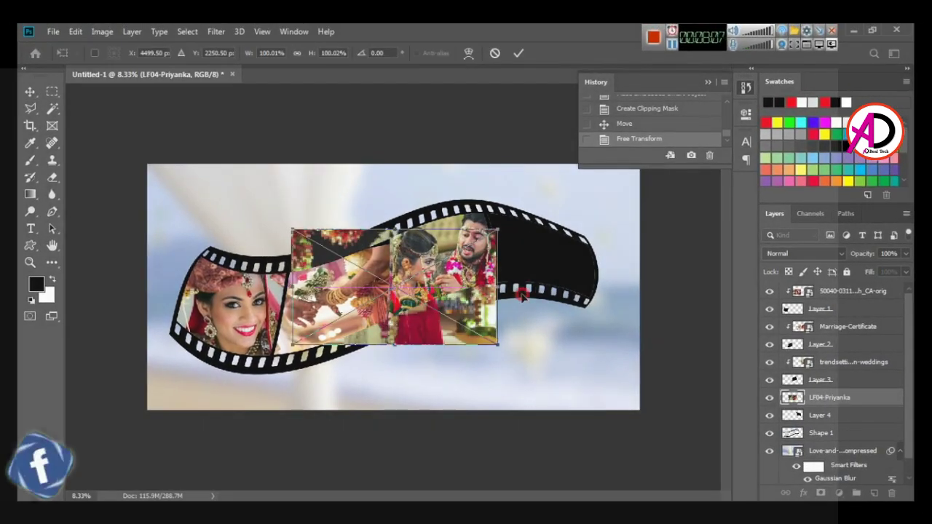
left_click_drag(455, 287, 601, 252)
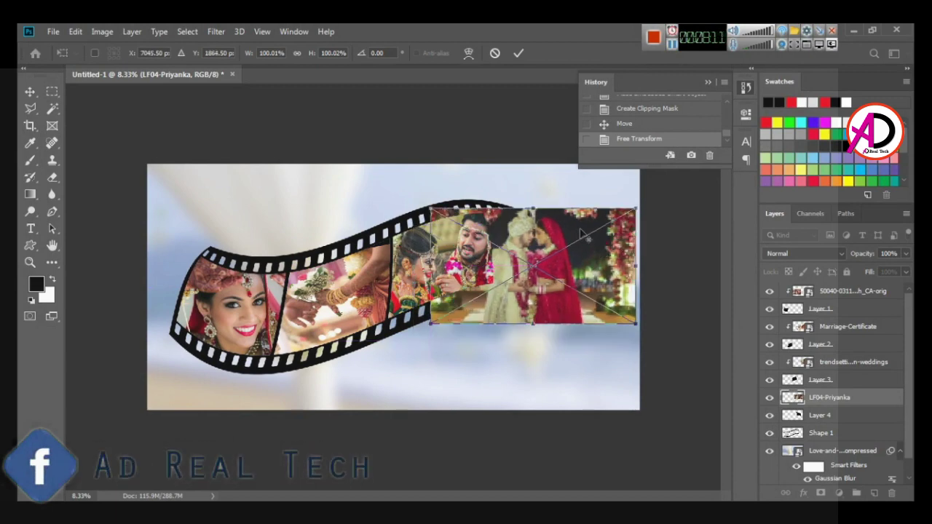
left_click(588, 248)
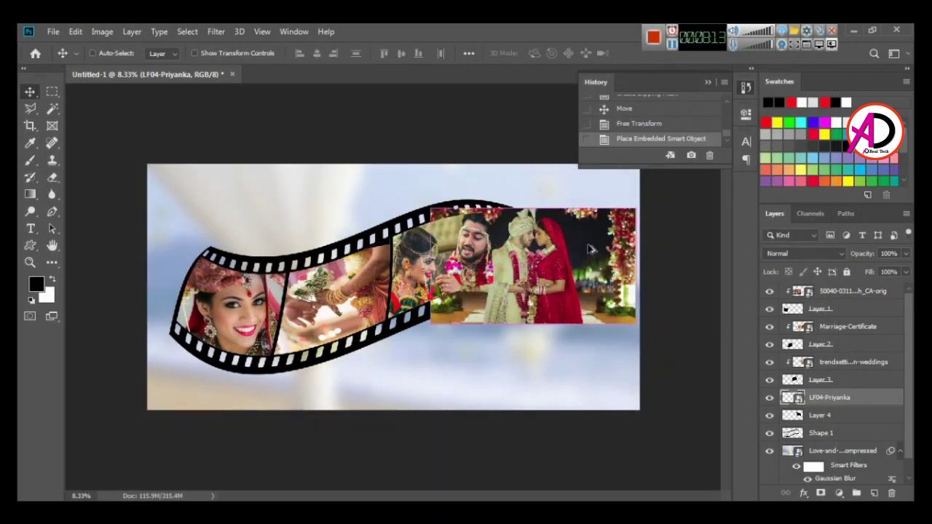
Clip the LF04 couple photo to the fourth frame and scale it down to about 96% by 81%.
key("ctrl+alt+g")
left_click_drag(557, 264, 555, 260)
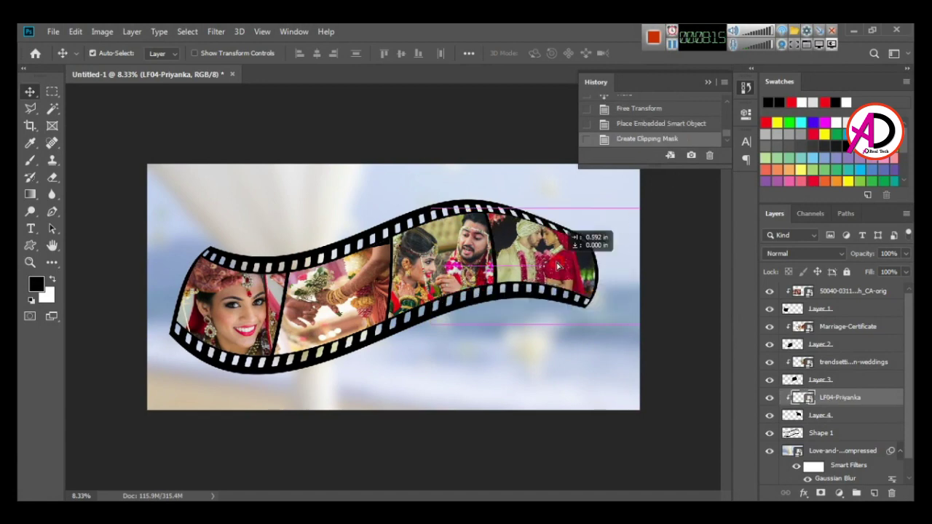
key("ctrl+t")
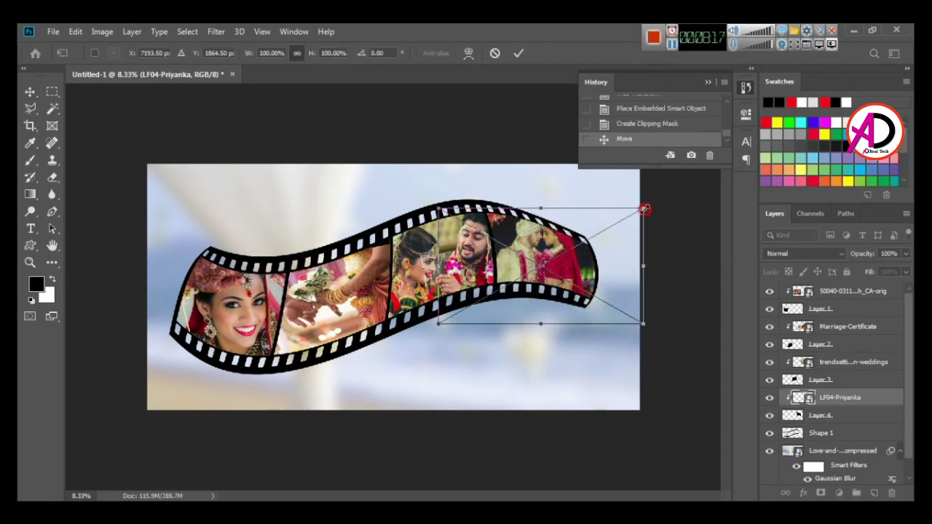
left_click_drag(644, 209, 630, 225)
left_click_drag(452, 227, 435, 183)
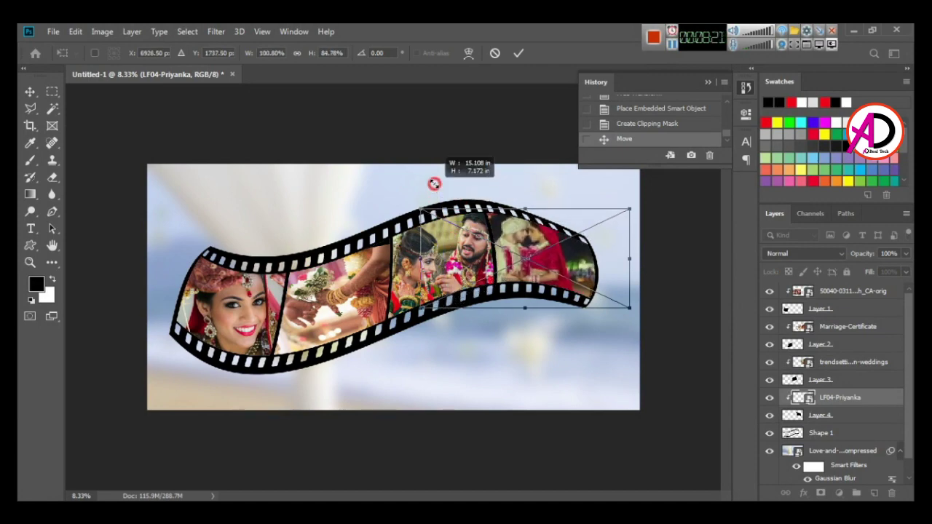
left_click_drag(425, 257, 443, 258)
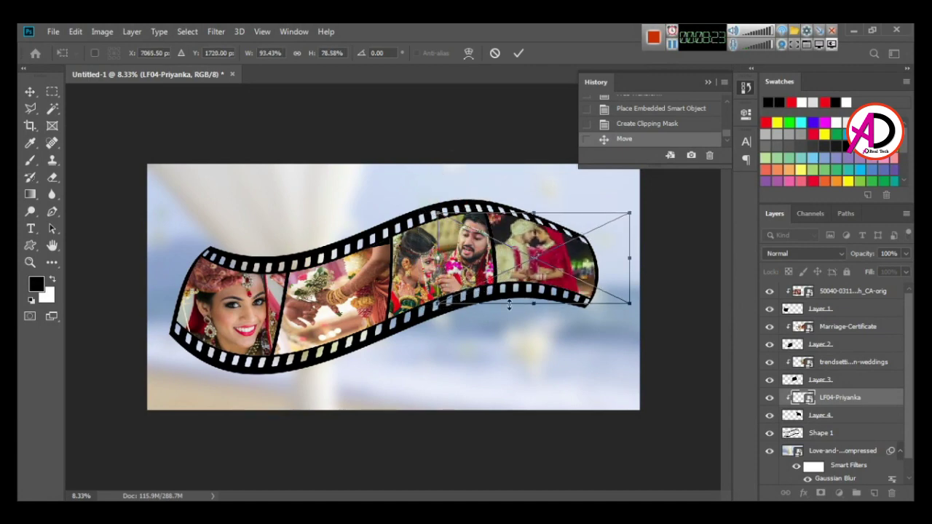
key("Return")
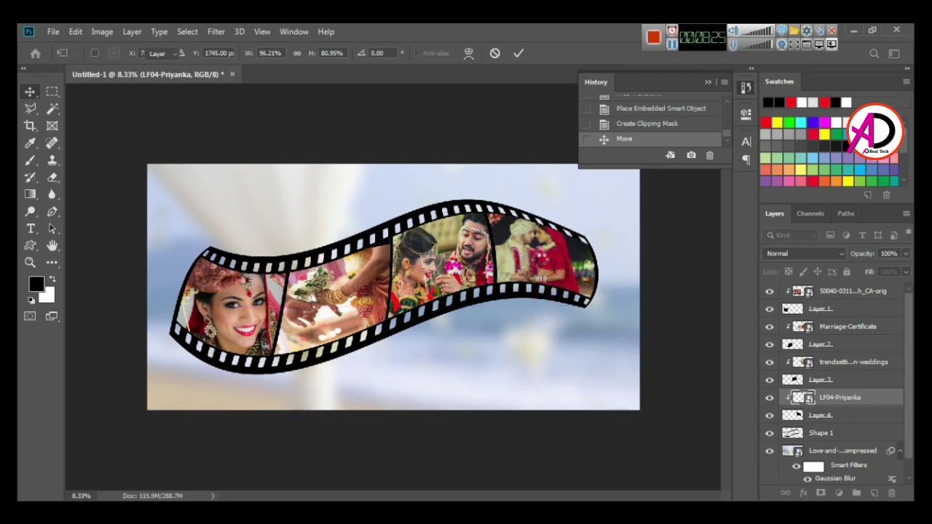
Reduce the fourth frame's photo to about 92% by 77% and rotate it slightly clockwise to follow the strip.
key("ctrl+t")
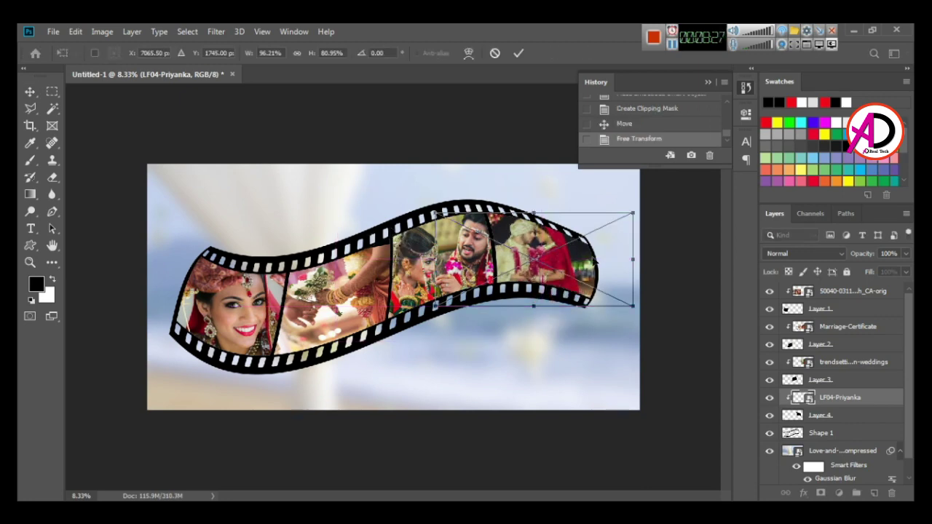
left_click_drag(636, 260, 624, 261)
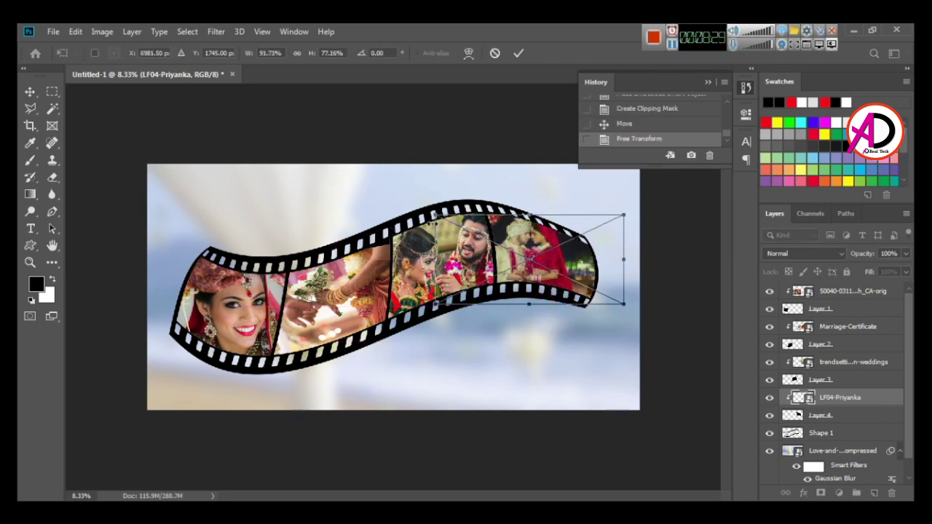
left_click_drag(517, 337, 506, 343)
key("Return")
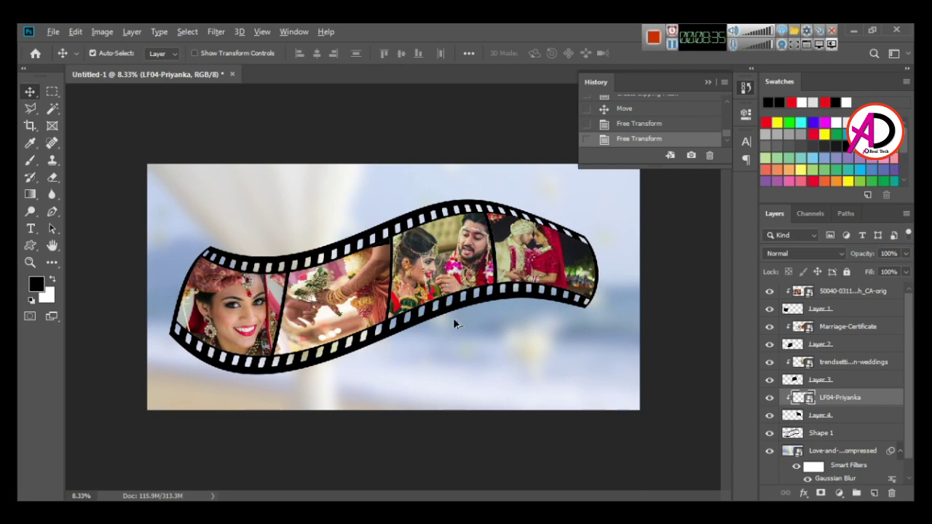
Examine the film strip and its four clipped photos both up close and as a whole.
scroll(453, 323, "up", 2)
scroll(437, 313, "down", 3)
scroll(407, 303, "up", 2)
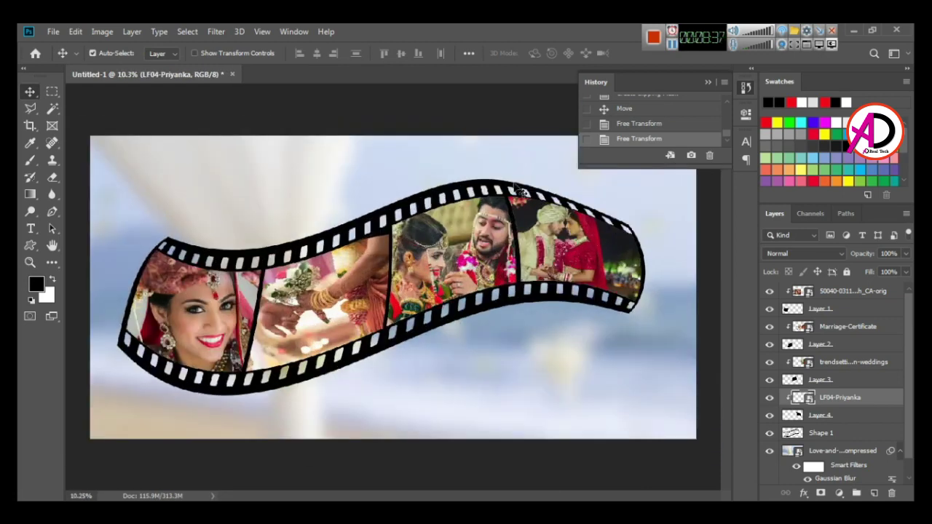
scroll(437, 335, "up", 2)
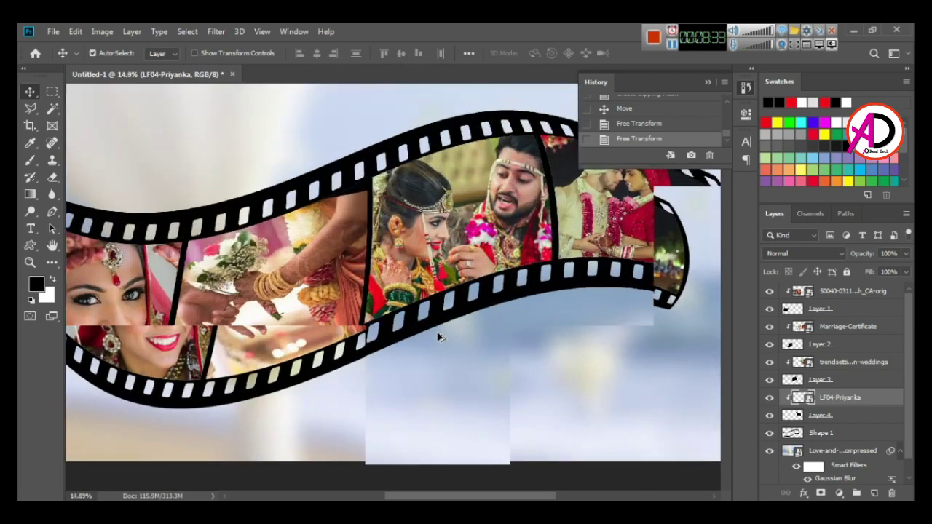
scroll(436, 334, "down", 3)
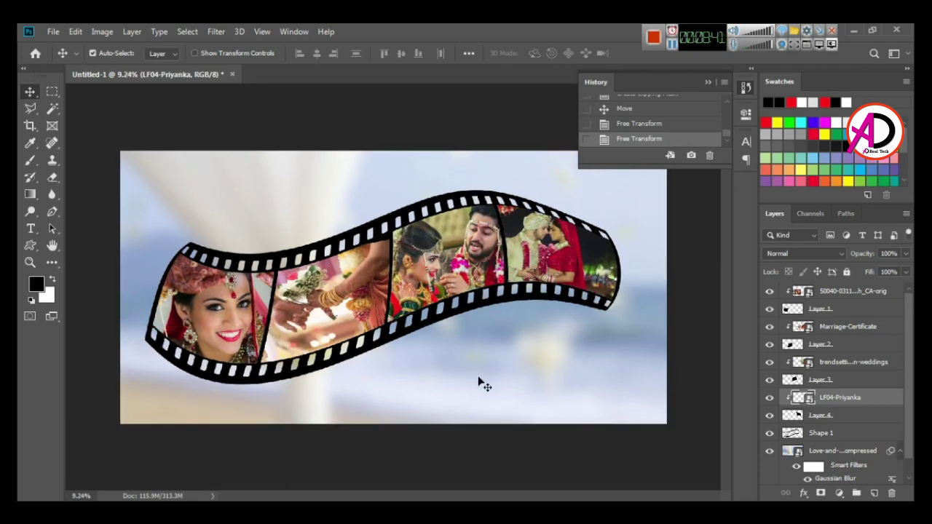
scroll(536, 280, "up", 1)
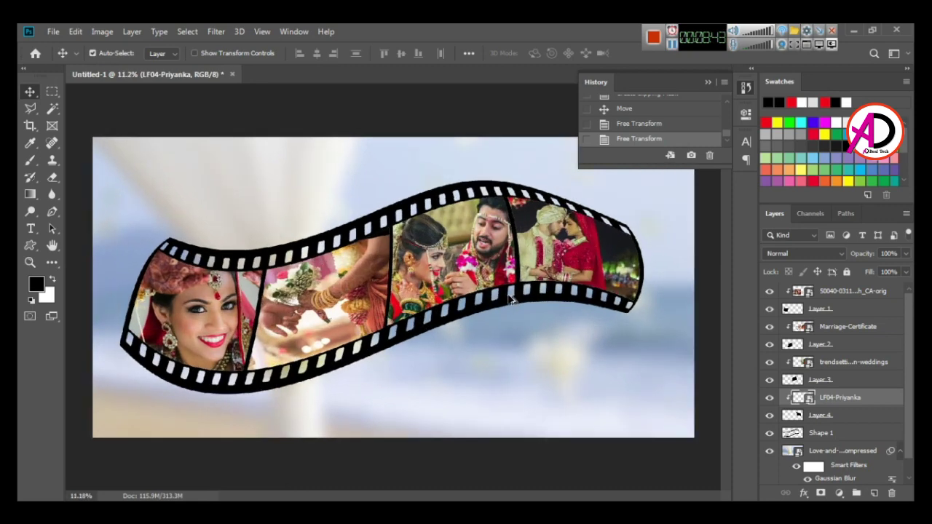
scroll(510, 300, "down", 1)
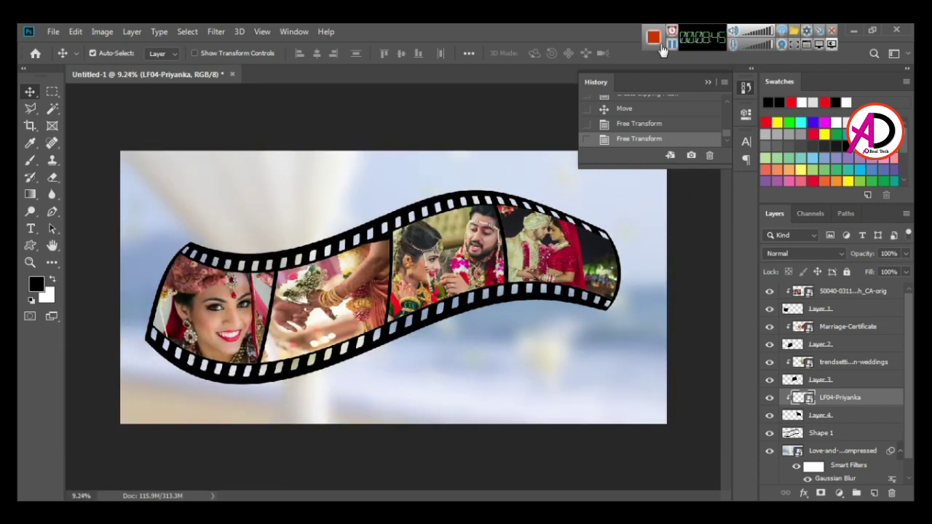